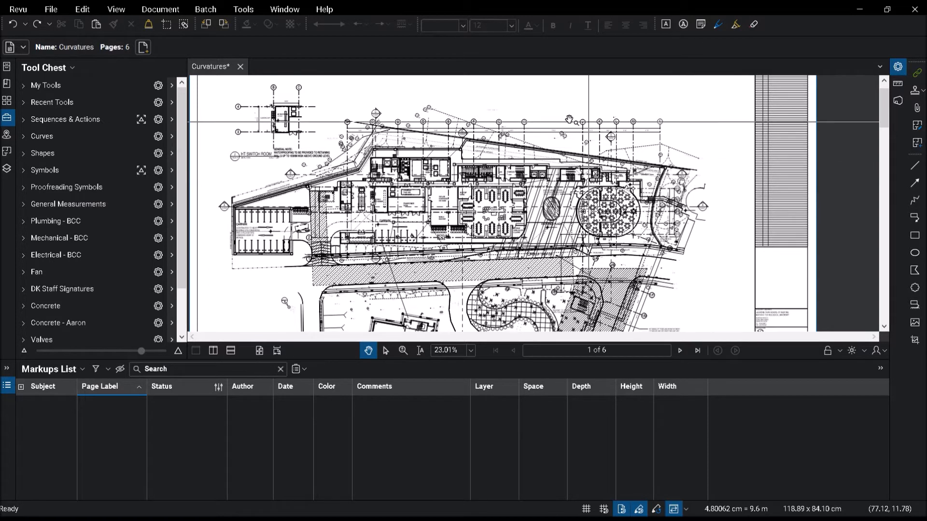
Step: Measure the Vacuum/Compressed Air Room with the pink Homogeneous Tiles area tool from General Measurements
left_click(68, 204)
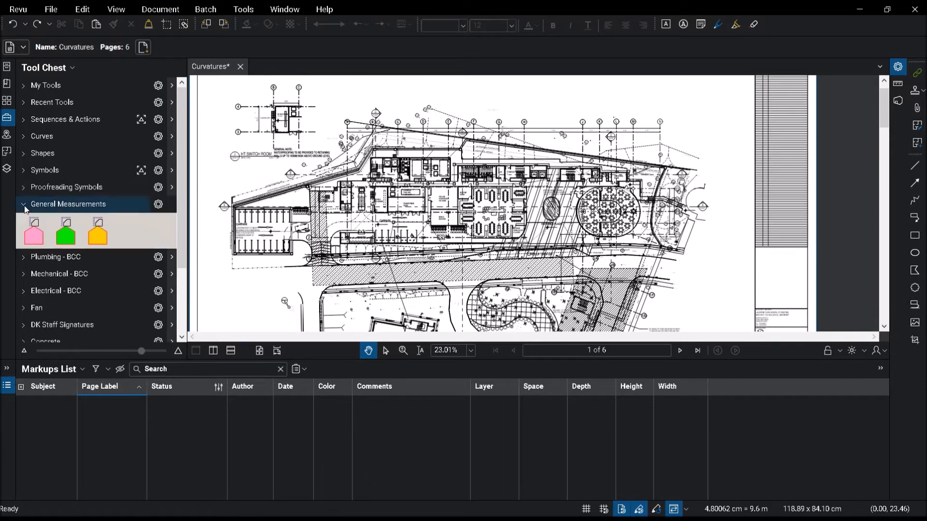
left_click(34, 233)
scroll(409, 260, "up", 3)
scroll(409, 261, "up", 3)
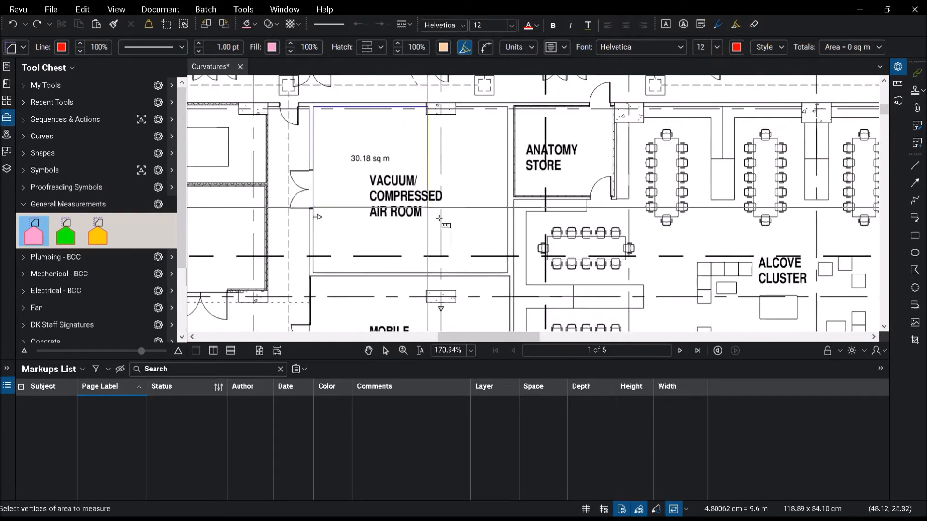
left_click(464, 212)
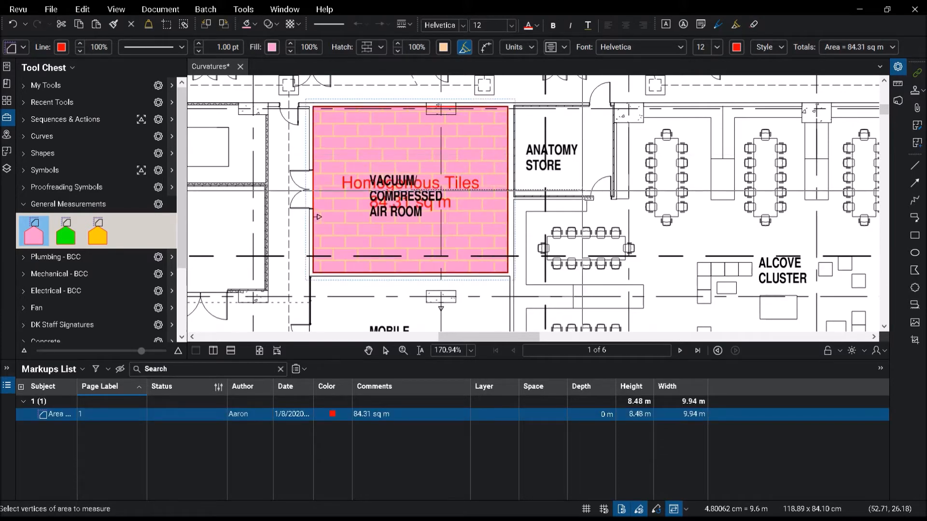
key("Escape")
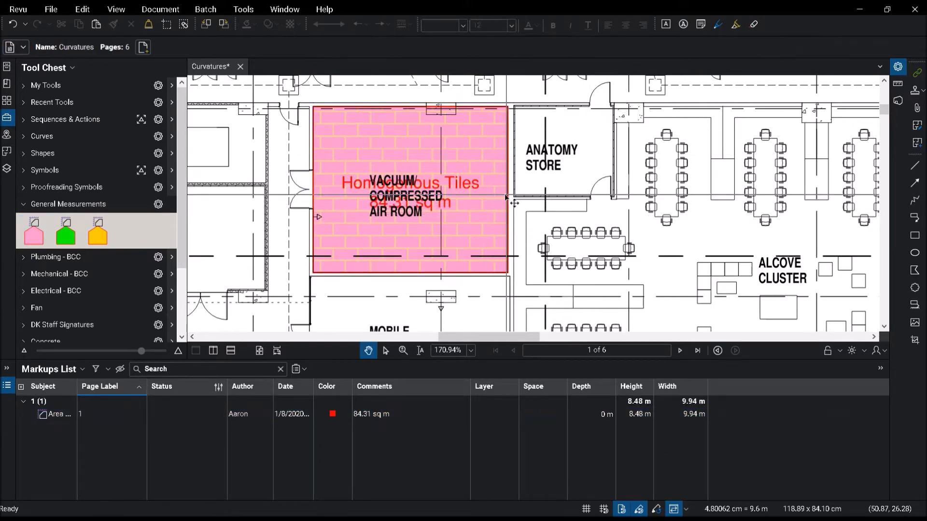
Step: Expand the Fan and Valves tool sets to browse their tools
scroll(513, 204, "down", 2)
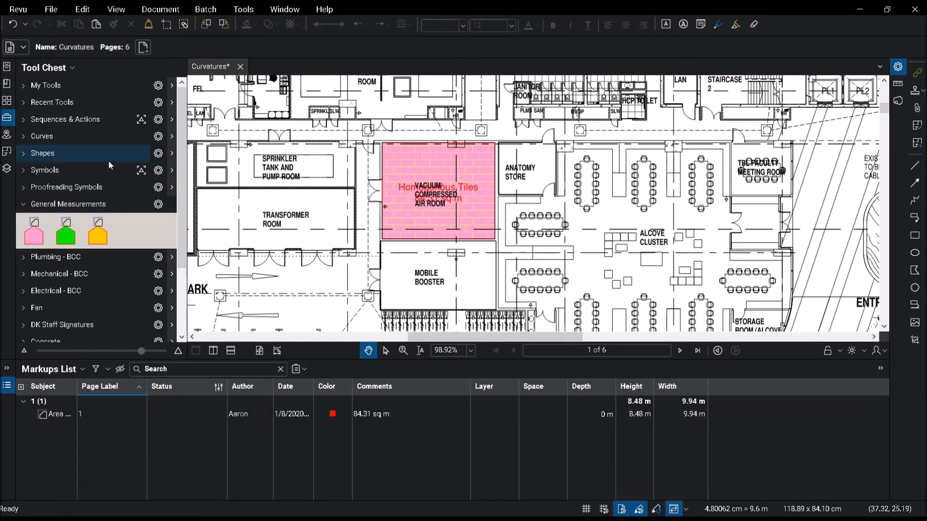
left_click(23, 309)
scroll(52, 247, "down", 3)
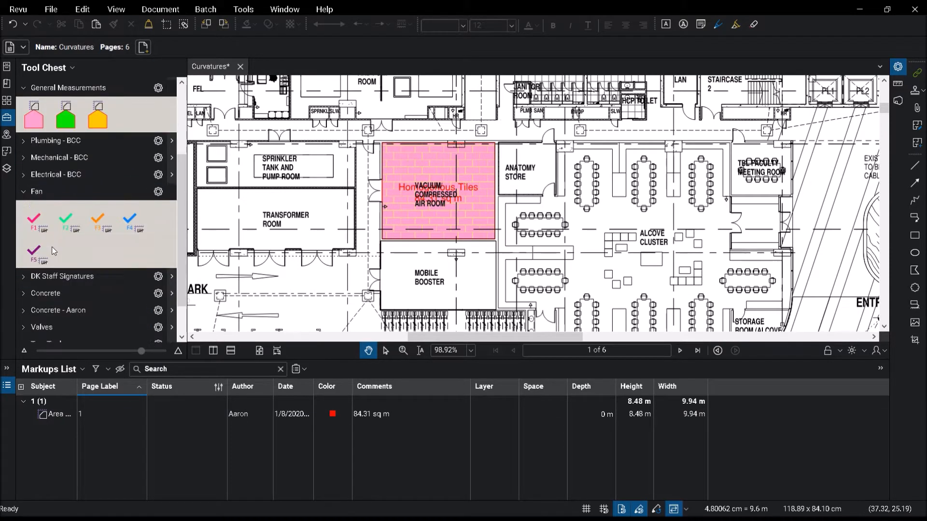
scroll(29, 278, "down", 1)
left_click(23, 284)
Step: Place a four-way valve symbol from the Valves tool set west of the Mobile Booster room
scroll(54, 263, "down", 3)
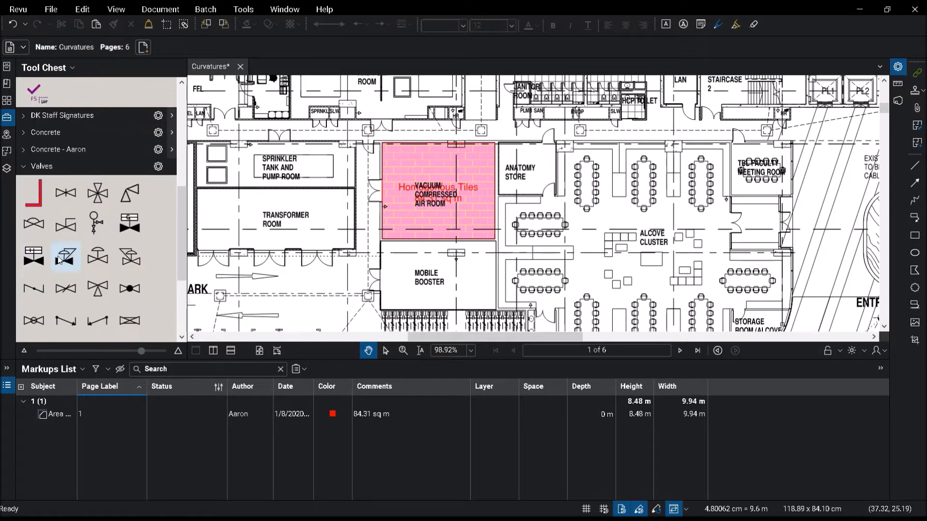
left_click(98, 193)
scroll(523, 112, "down", 3)
scroll(475, 140, "down", 2)
scroll(447, 171, "up", 7)
left_click(412, 180)
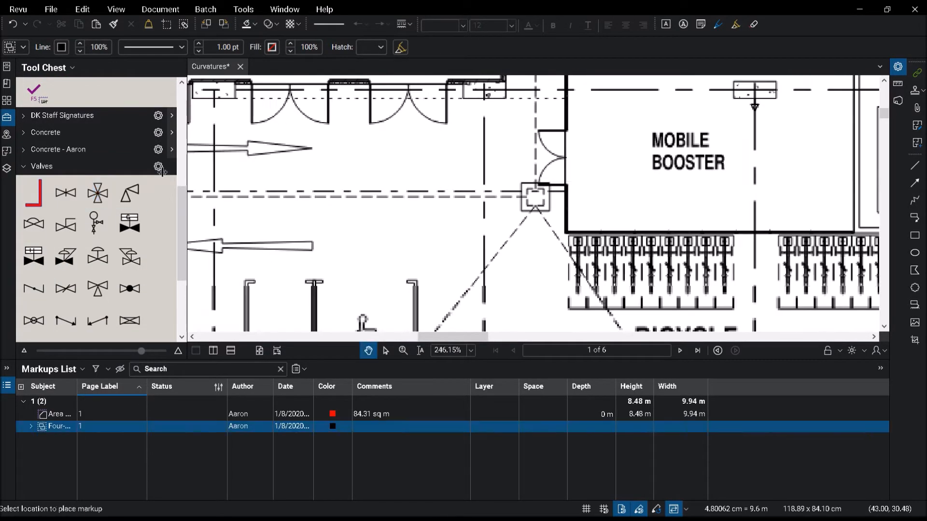
Step: Place the CG clean ceiling grid and CR chipped tile markups from Ceiling Issues inside the Mobile Booster room
left_click(23, 166)
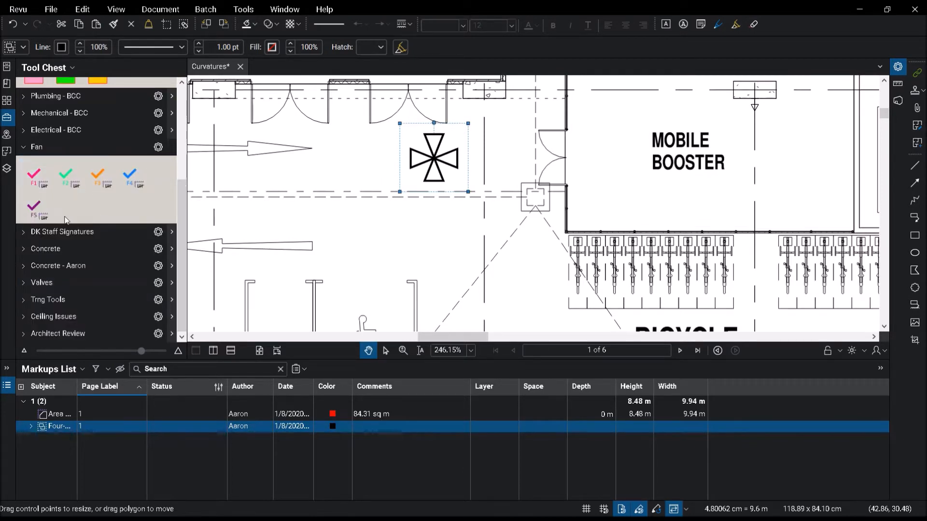
left_click(25, 316)
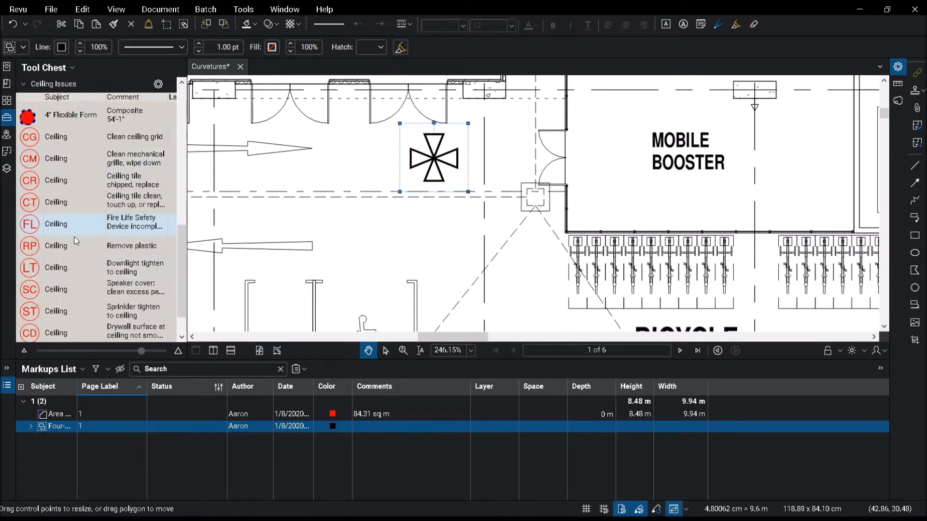
left_click(36, 137)
scroll(399, 209, "down", 2)
scroll(517, 242, "up", 3)
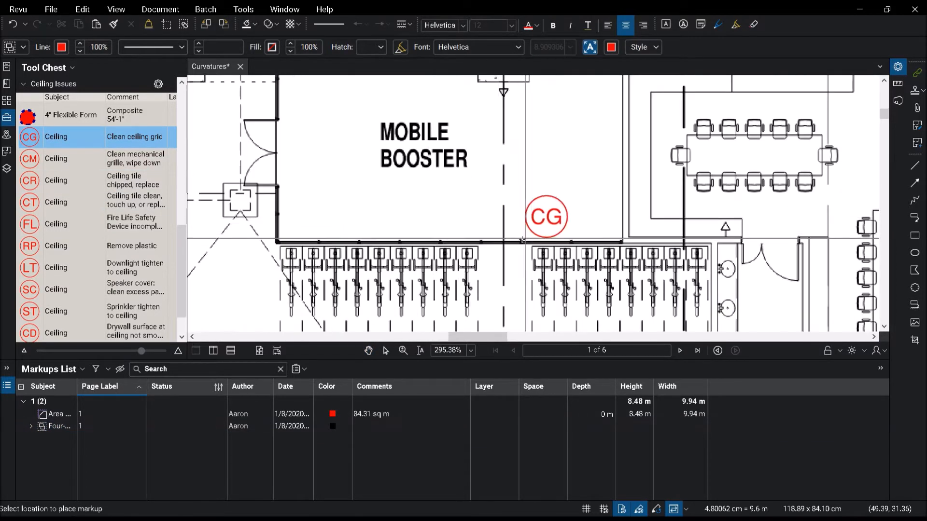
left_click(560, 228)
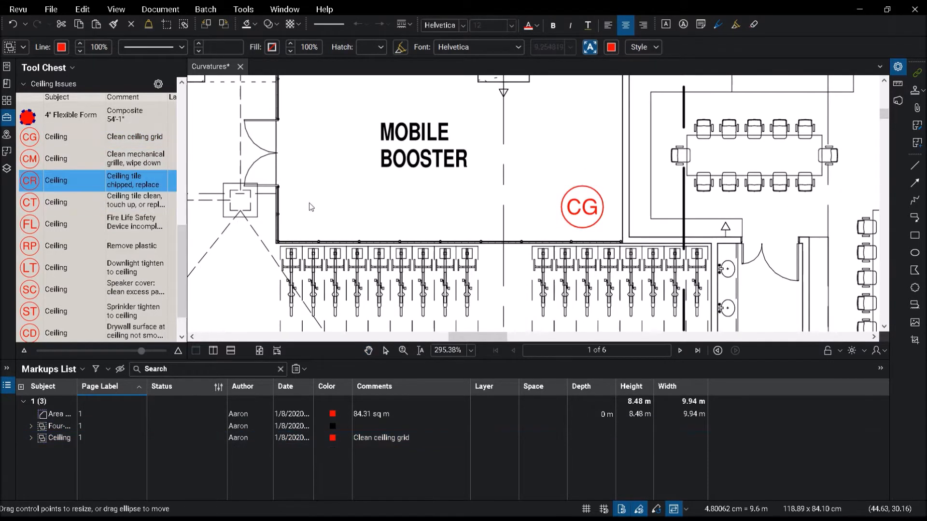
left_click(291, 123)
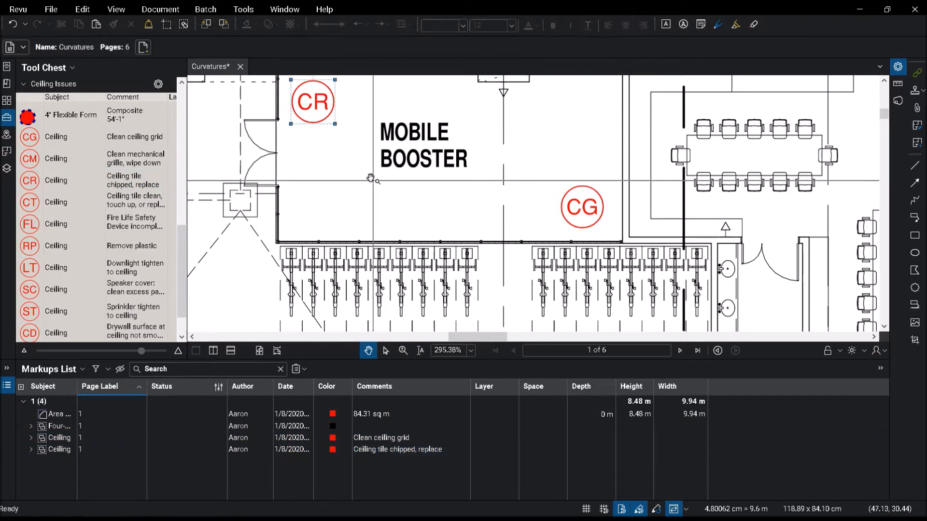
Step: Measure a rectangular area about 12.3 m by 8.1 m above gridlines F to H with the Area tool
scroll(371, 179, "down", 4)
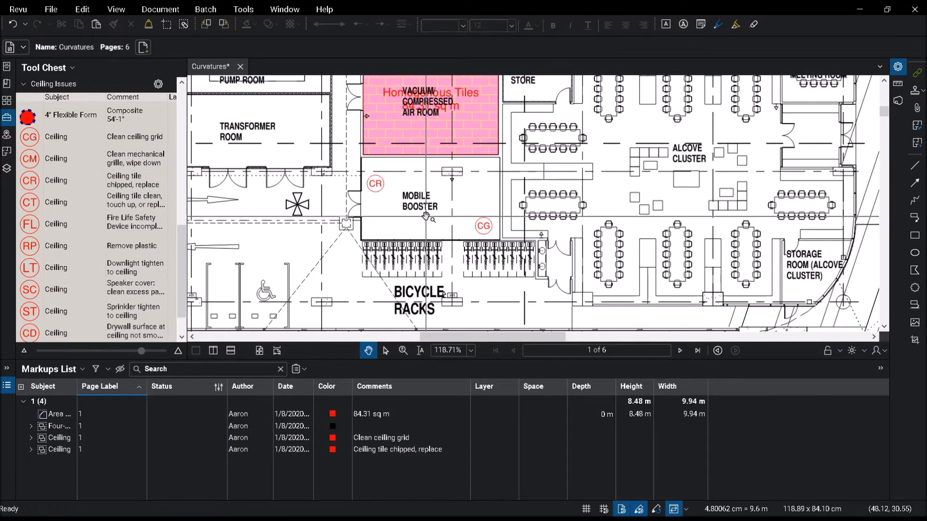
scroll(504, 246, "down", 4)
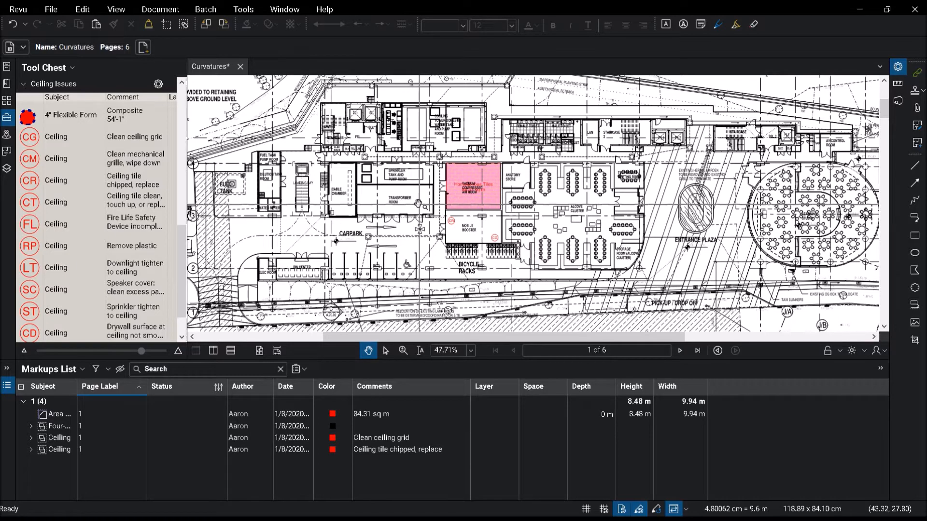
scroll(450, 224, "down", 1)
left_click_drag(451, 224, 461, 332)
left_click(243, 9)
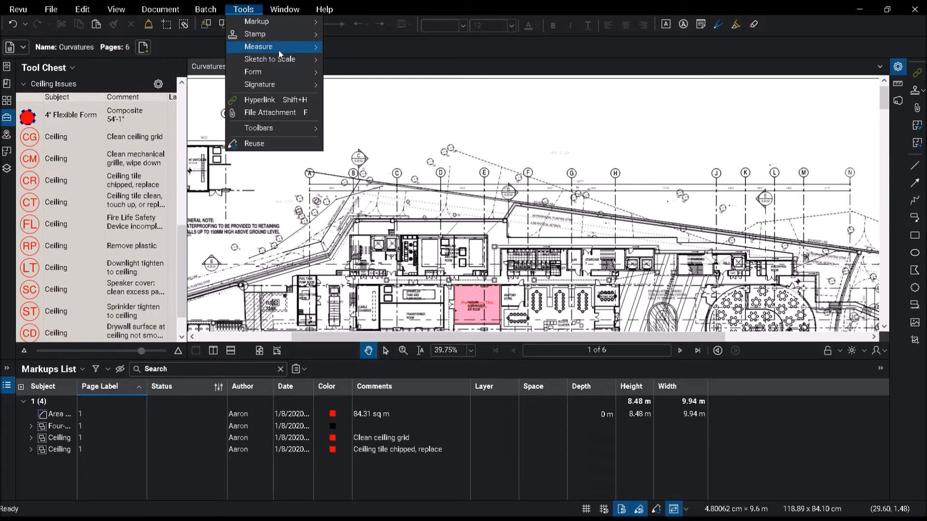
mouse_move(290, 21)
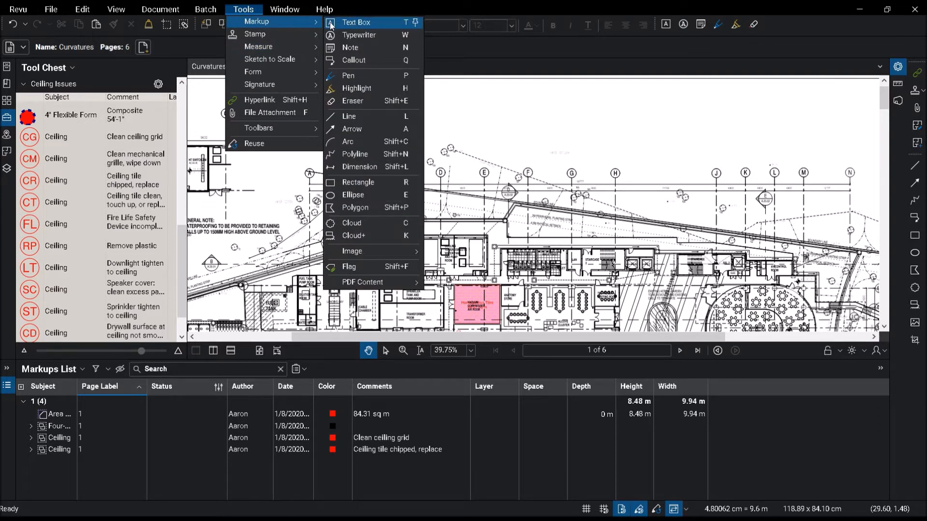
mouse_move(273, 48)
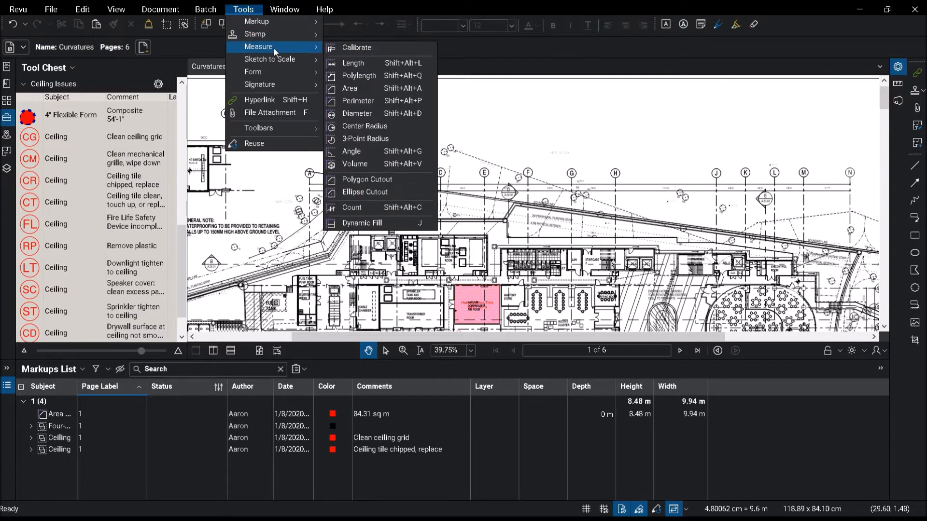
left_click(344, 88)
scroll(498, 133, "up", 4)
left_click_drag(489, 86, 605, 162)
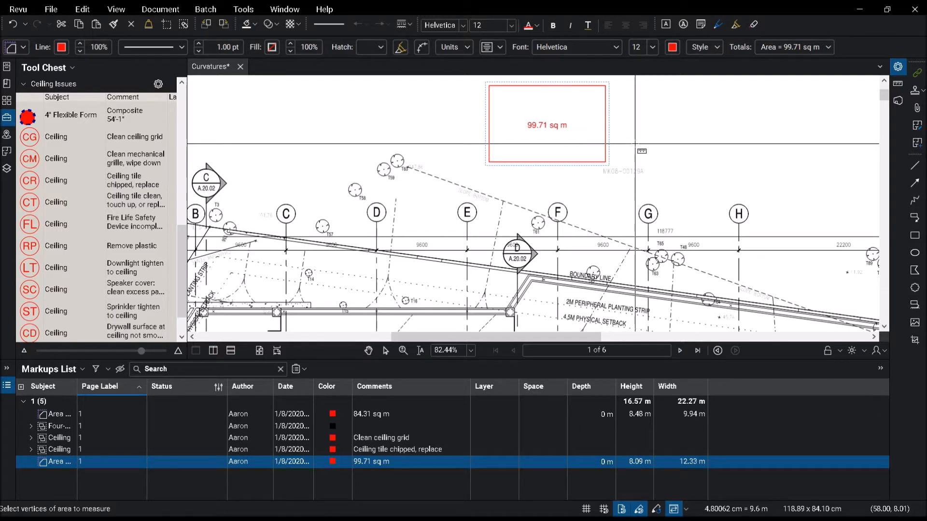
key("Escape")
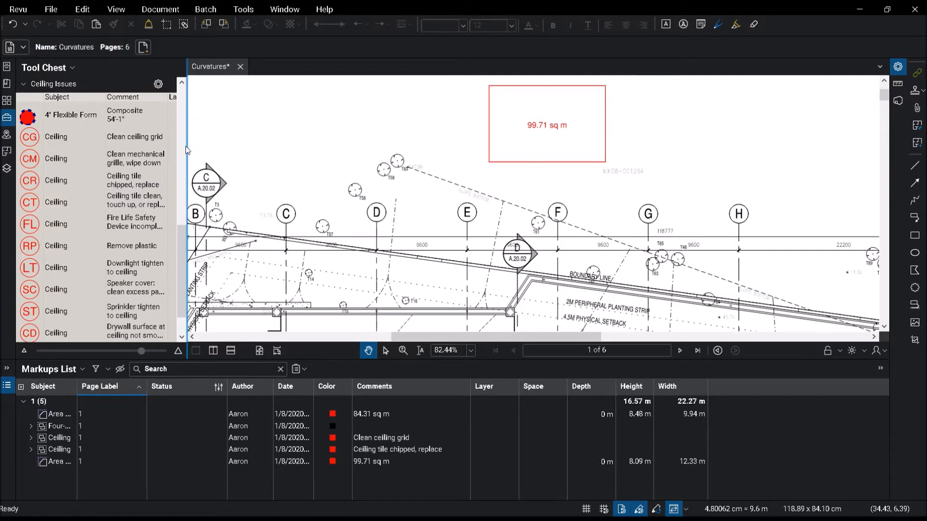
Step: Widen the Tool Chest panel and collapse its expanded tool sets
left_click_drag(189, 147, 221, 148)
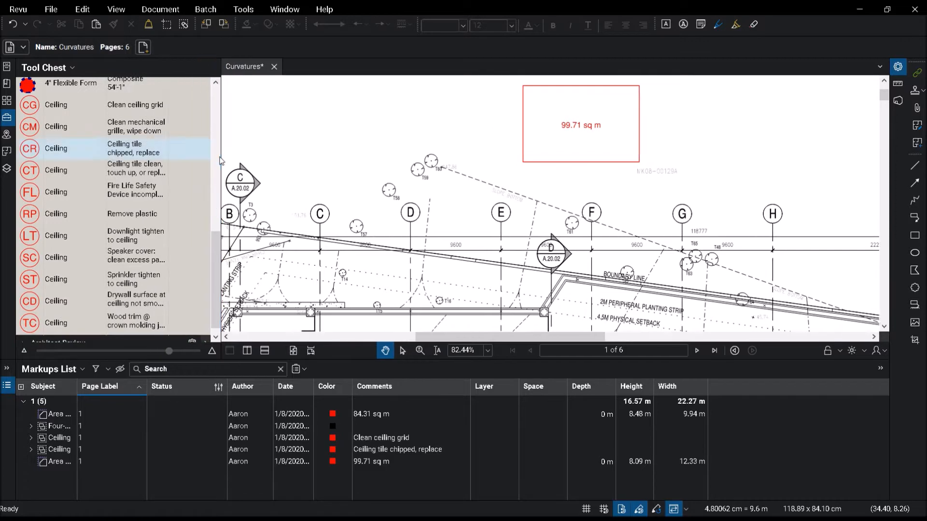
scroll(111, 202, "up", 10)
scroll(114, 196, "up", 2)
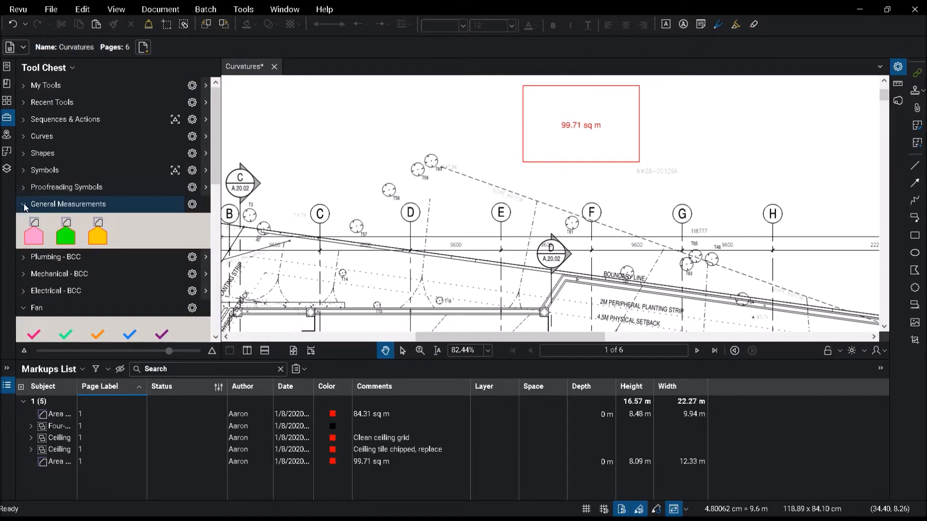
left_click(23, 204)
left_click(24, 274)
scroll(47, 255, "down", 4)
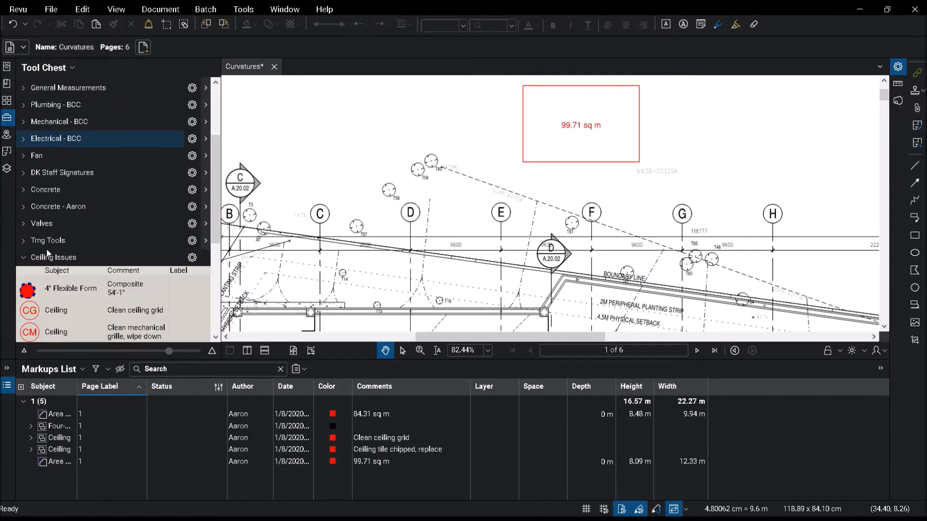
left_click(24, 141)
scroll(177, 219, "up", 2)
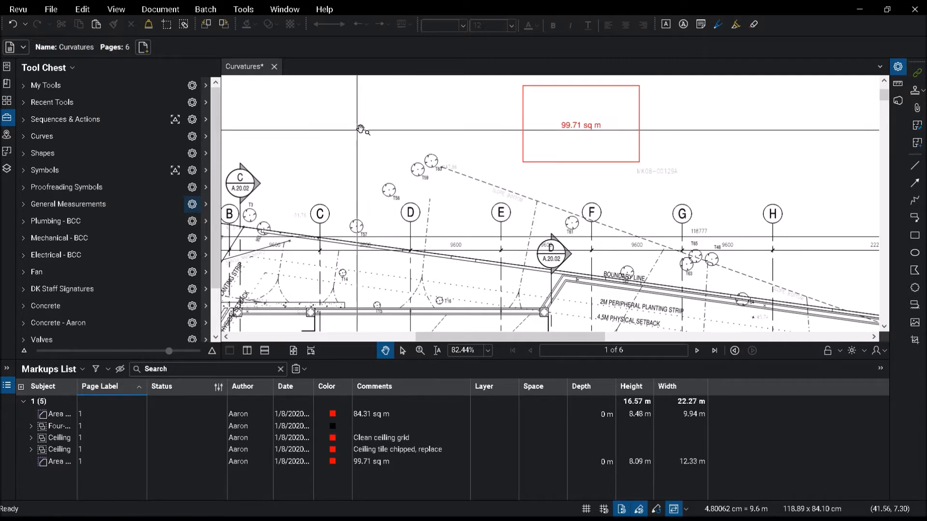
Step: Switch the General Measurements tool set to Detail view and collapse it
left_click(23, 204)
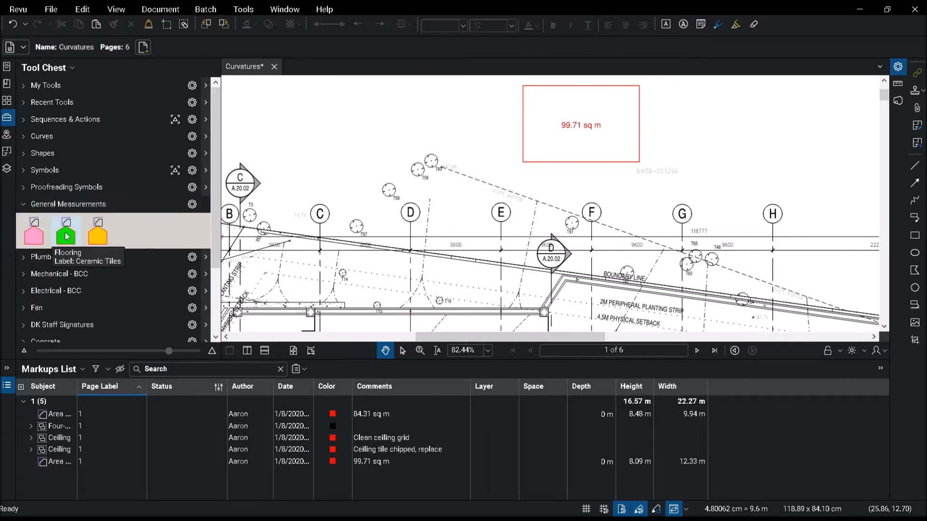
left_click(194, 205)
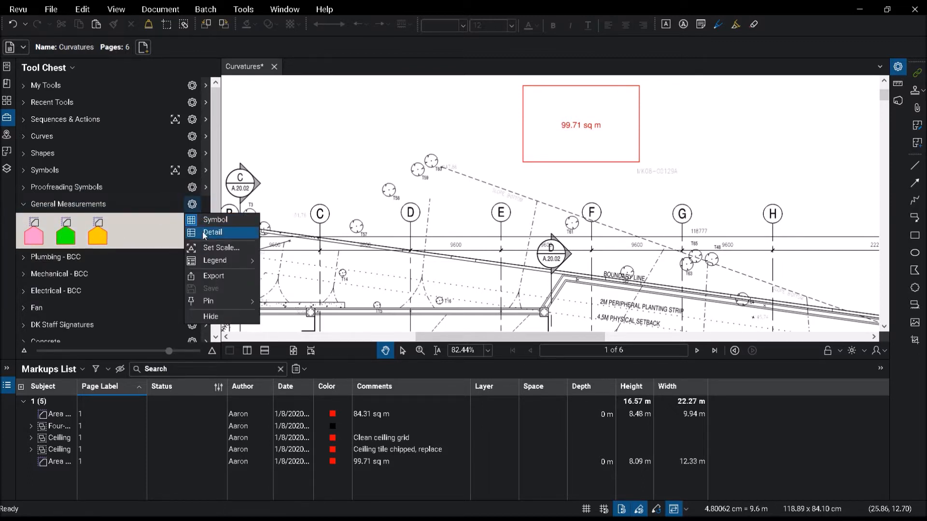
left_click(195, 234)
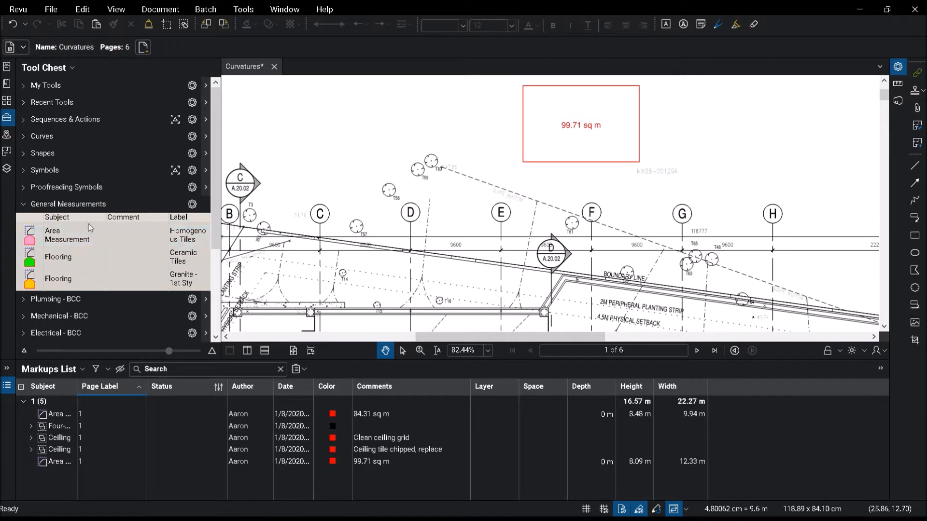
left_click(193, 205)
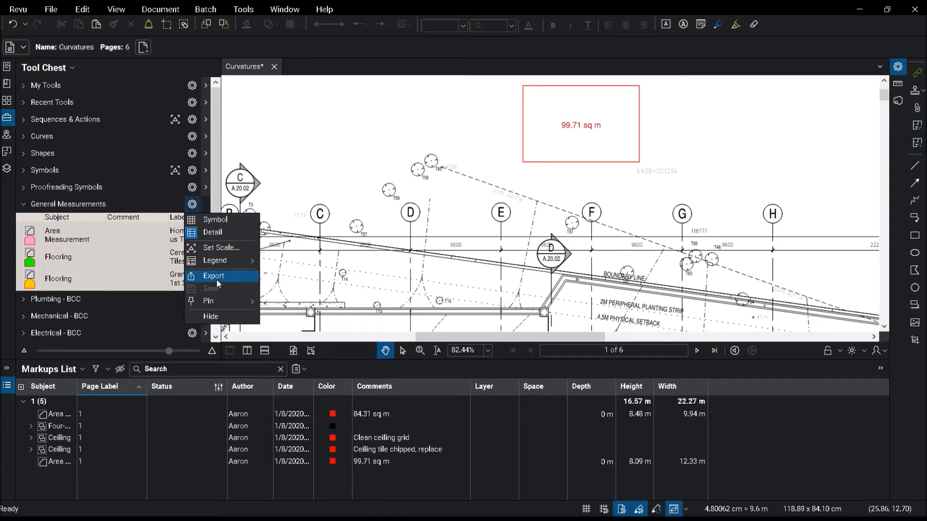
left_click(40, 203)
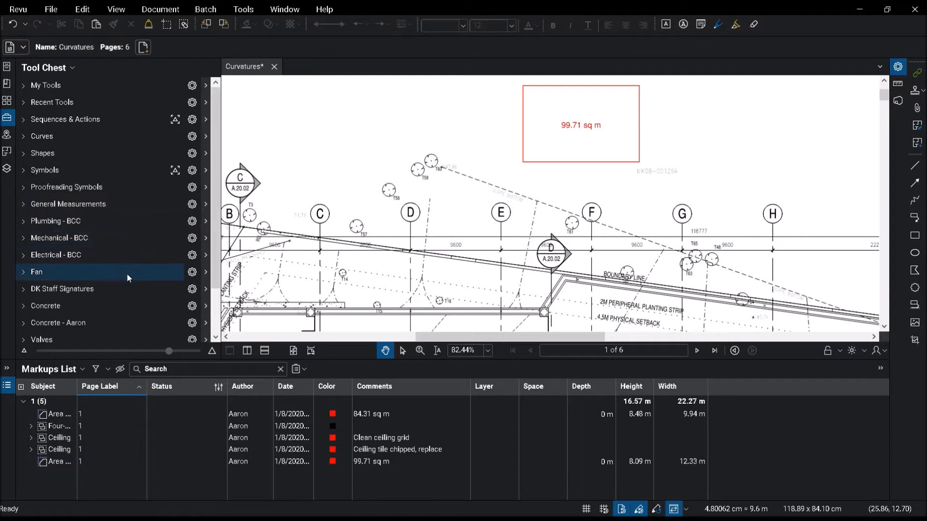
scroll(464, 213, "down", 1)
scroll(464, 213, "down", 4)
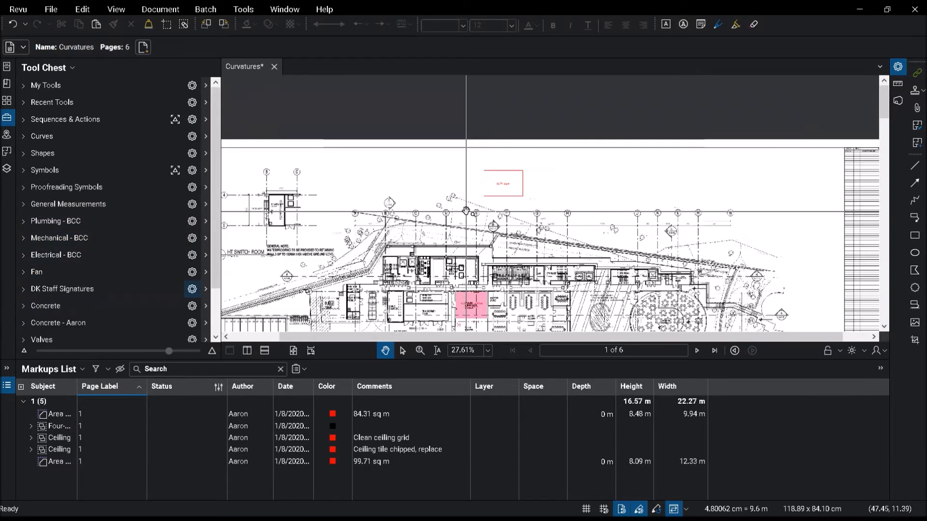
scroll(478, 224, "up", 2)
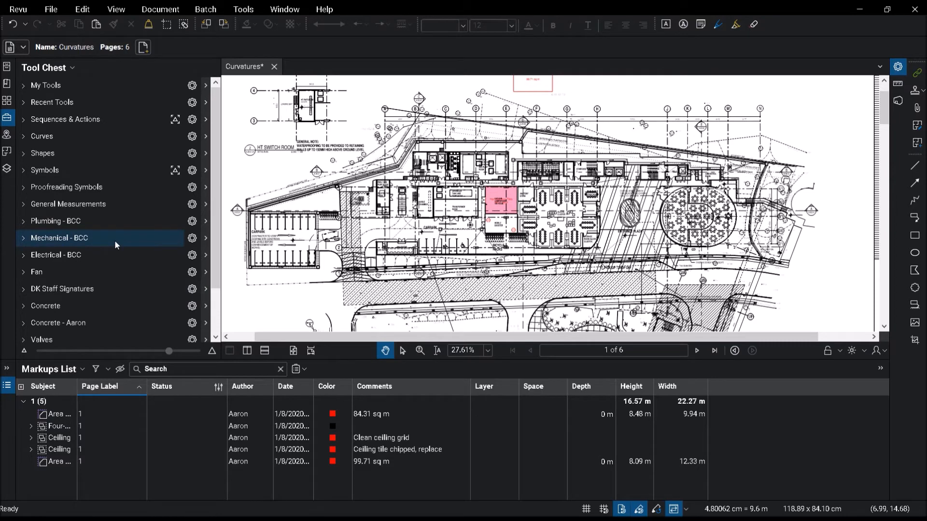
scroll(108, 239, "down", 2)
Step: Expand Architect Review and draw a cloud callout around tables beside the Learning Studio reading "is this done?"
left_click(22, 334)
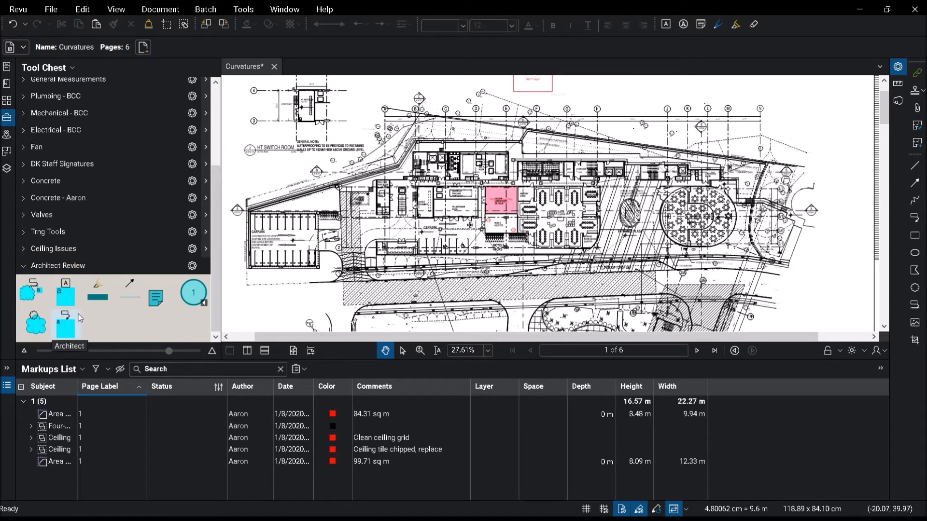
left_click(35, 296)
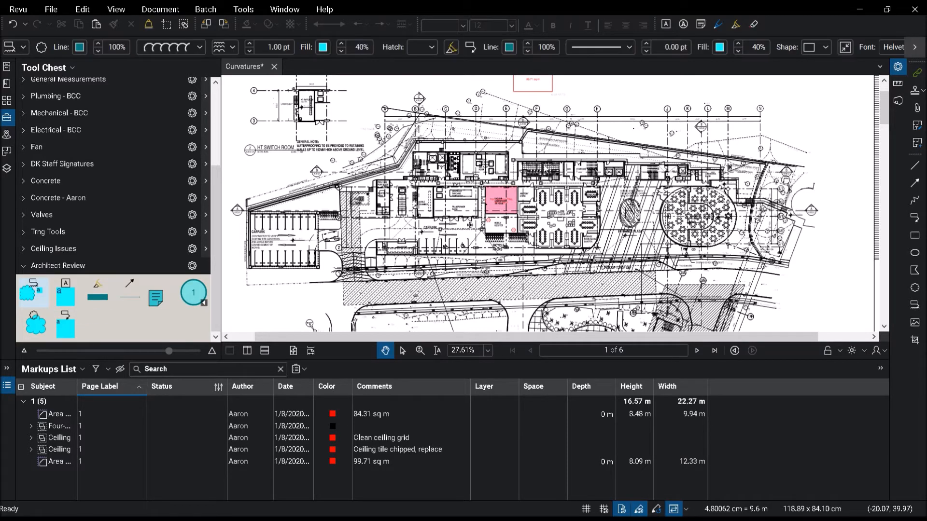
scroll(602, 209, "up", 4)
scroll(527, 191, "up", 4)
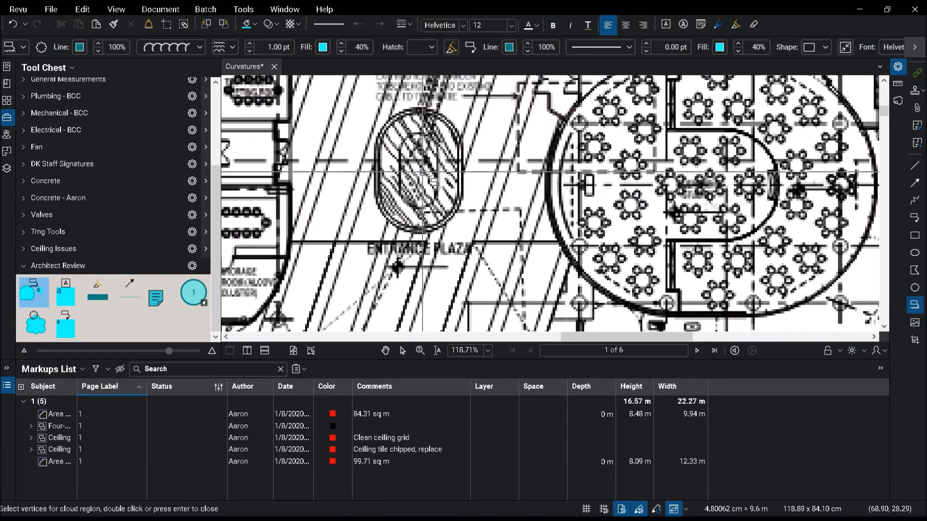
scroll(666, 194, "down", 8)
scroll(628, 208, "up", 10)
scroll(587, 179, "up", 3)
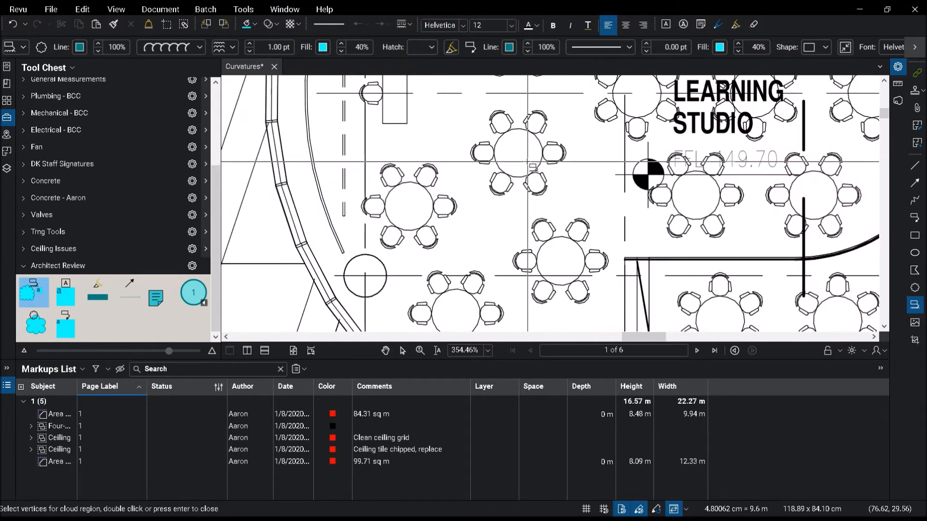
left_click_drag(464, 105, 661, 286)
scroll(560, 250, "down", 2)
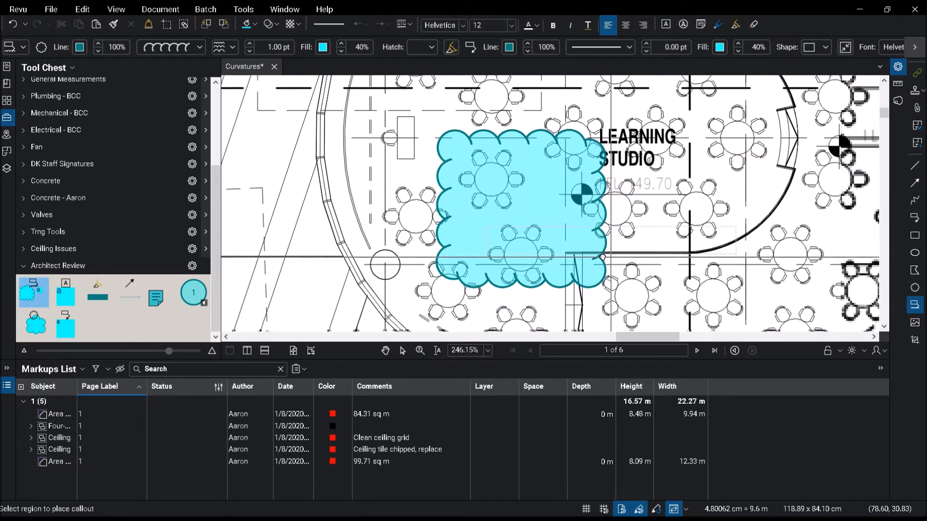
left_click(656, 168)
type("is this done?")
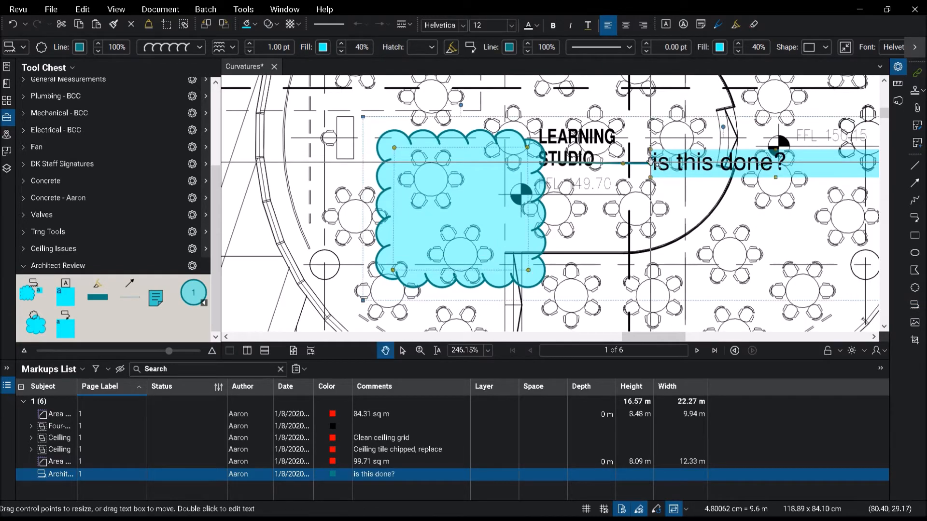
key("Escape")
Step: Expand the Ceiling Issues tool set and browse its ceiling markup items near the Mobile Booster room
scroll(593, 225, "down", 3)
scroll(592, 225, "down", 1)
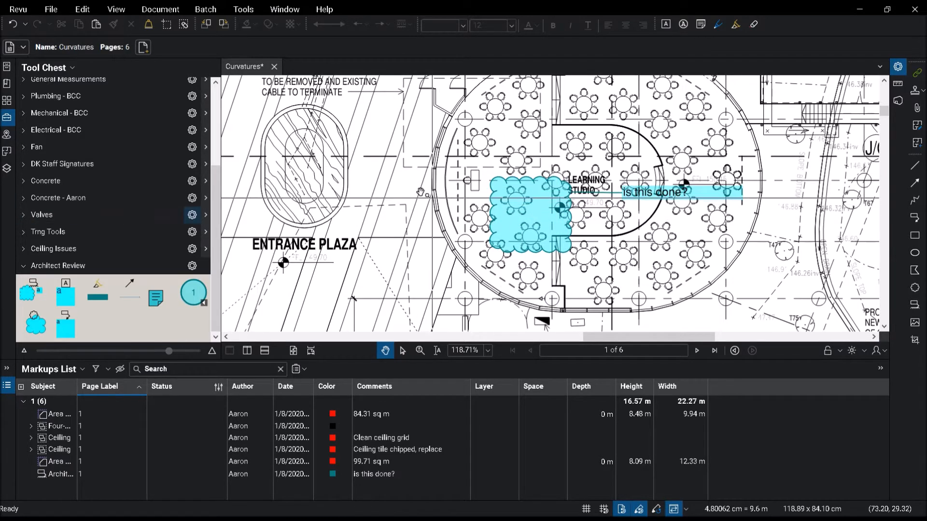
scroll(538, 214, "down", 5)
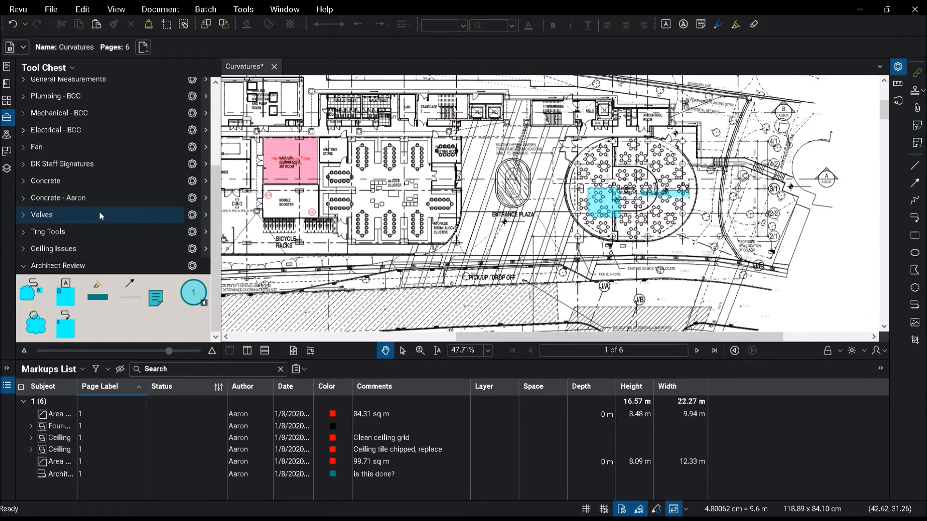
left_click_drag(408, 216, 466, 186)
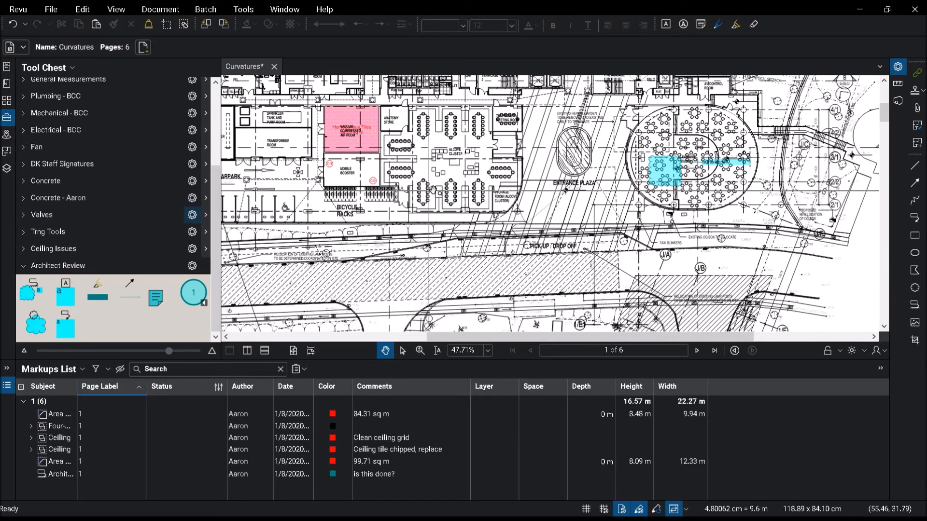
scroll(313, 179, "up", 4)
scroll(313, 178, "up", 2)
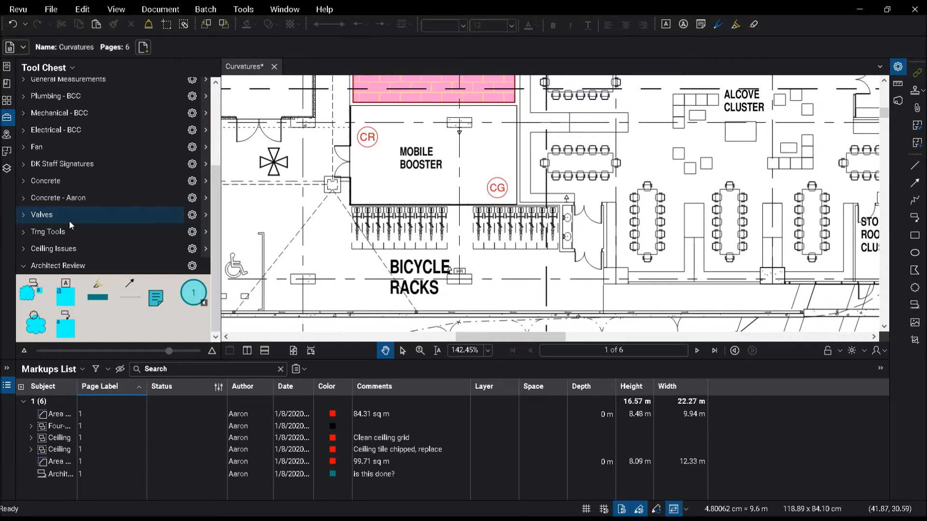
left_click(23, 249)
scroll(104, 227, "down", 2)
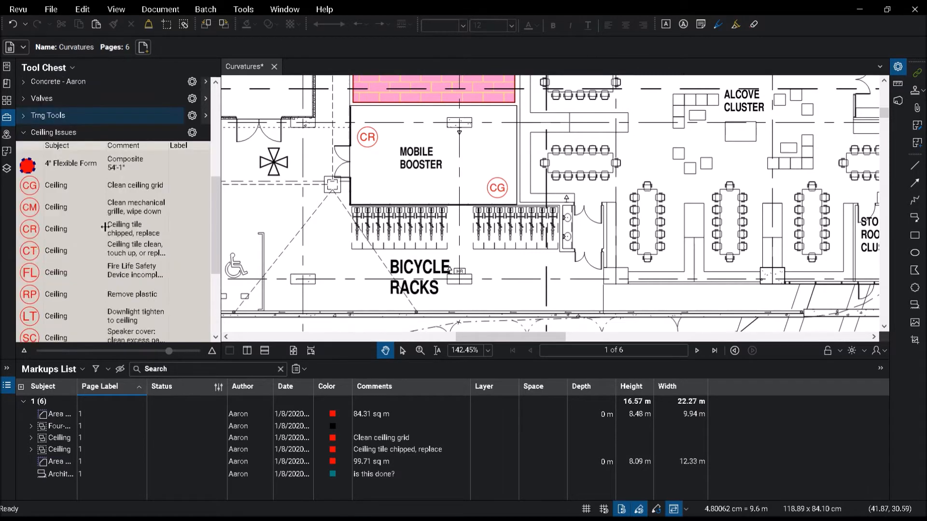
scroll(105, 227, "down", 2)
left_click_drag(216, 246, 218, 226)
left_click(102, 170)
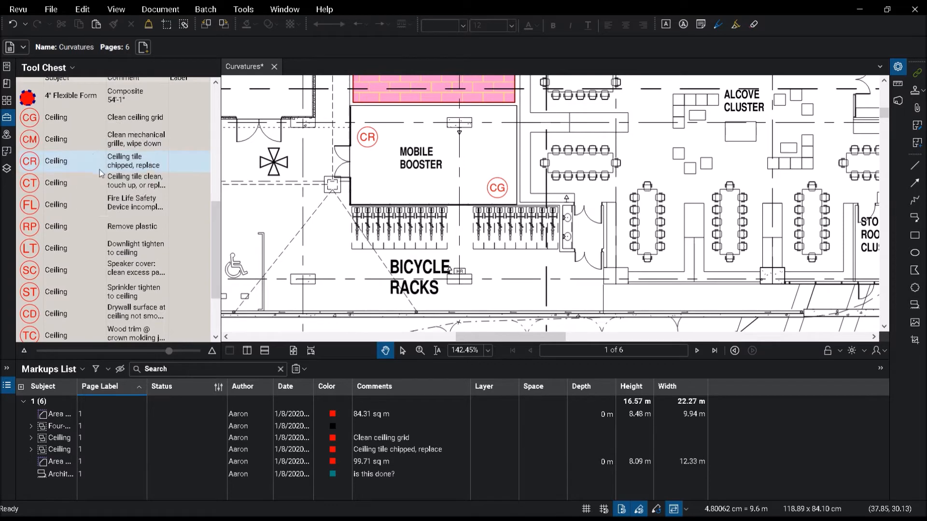
scroll(73, 126, "up", 1)
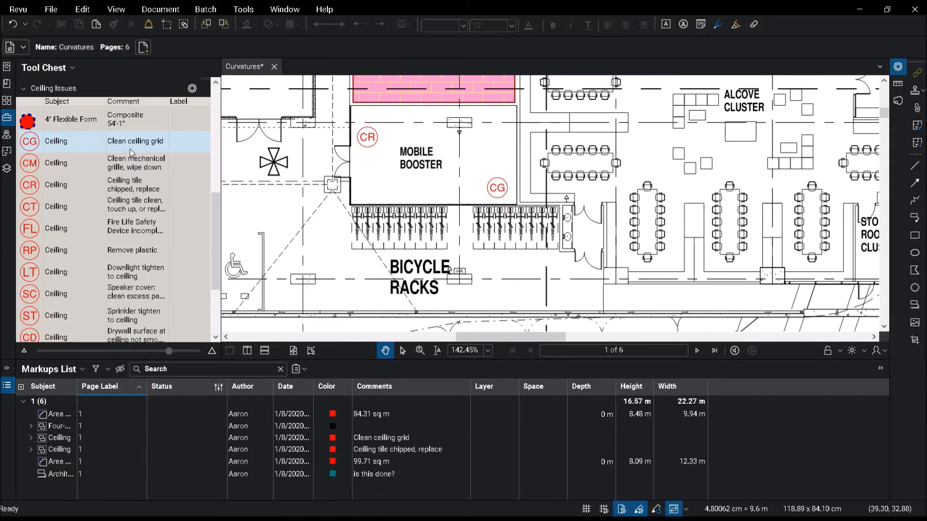
Step: Place a CG clean ceiling grid markup in the carpark bays south of the bicycle racks
left_click(73, 149)
left_click_drag(455, 203, 516, 129)
left_click_drag(399, 193, 611, 189)
scroll(377, 235, "up", 4)
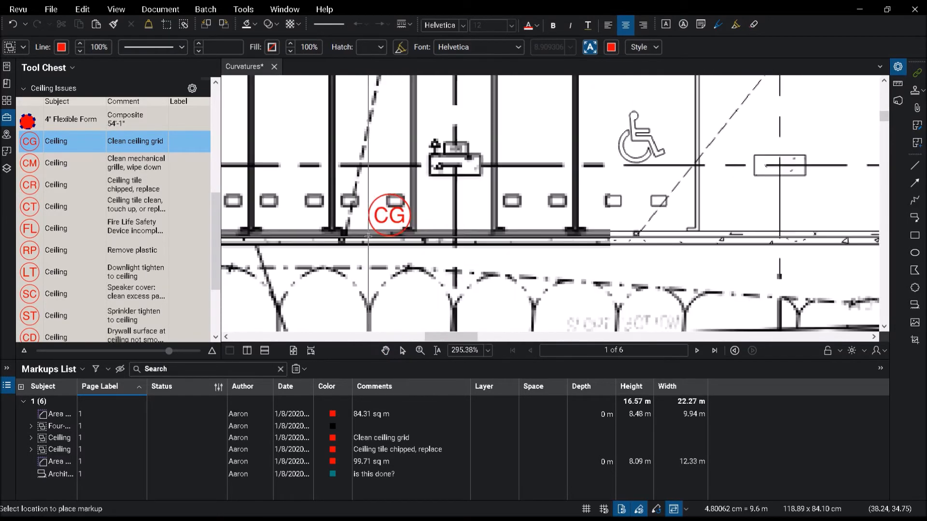
left_click(354, 216)
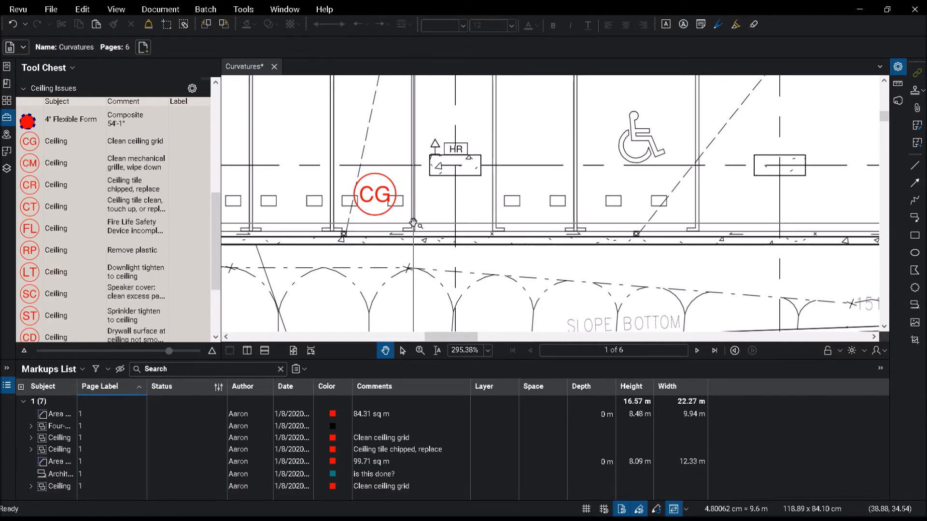
left_click(93, 149)
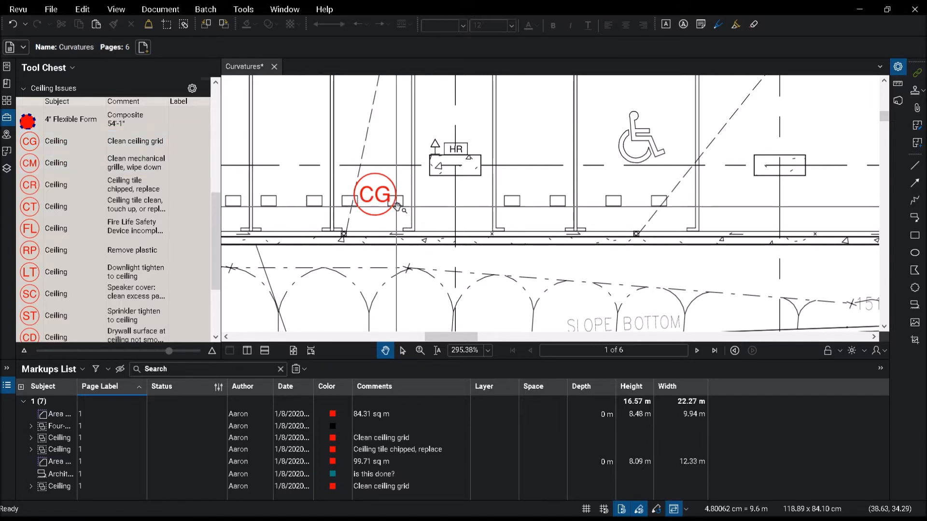
Step: Attach all photos from Desktop > BB Webinar > Images to the CR chipped tile markup in Mobile Booster
left_click(380, 202)
scroll(419, 235, "down", 5)
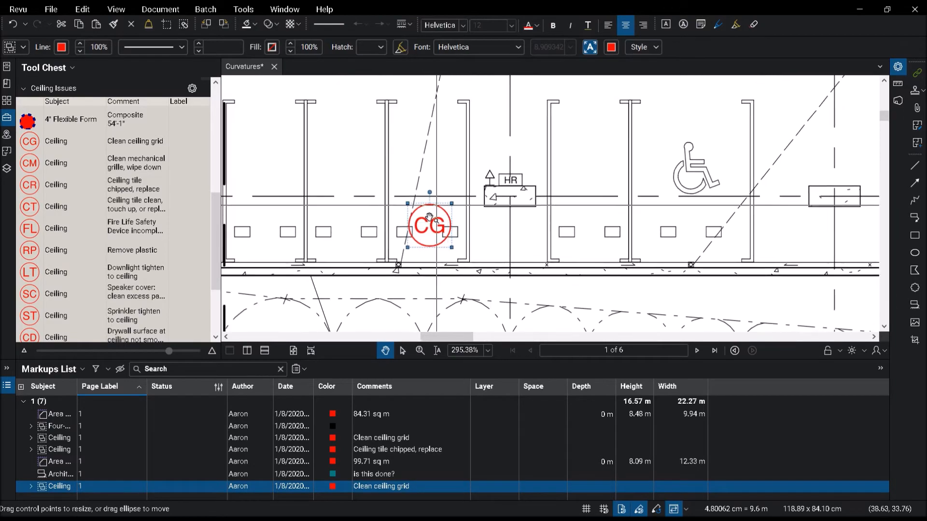
scroll(504, 178, "up", 4)
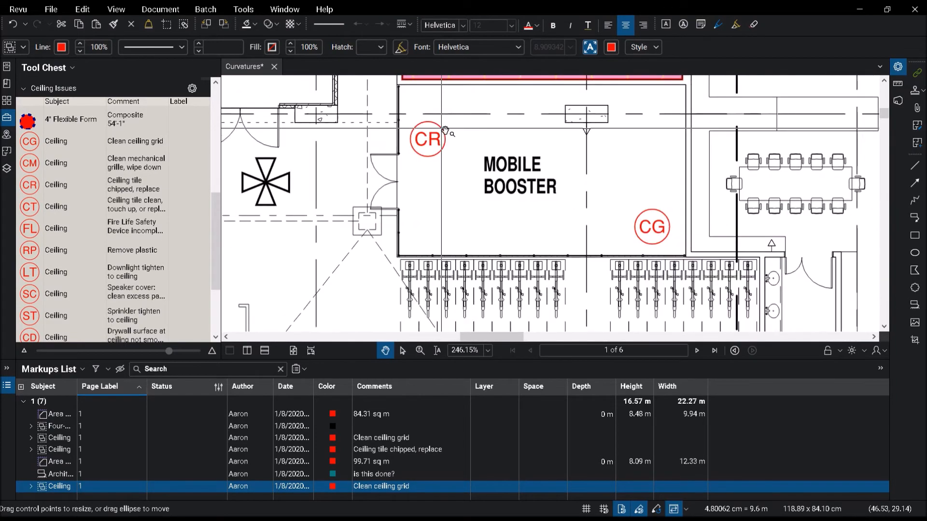
left_click(428, 144)
right_click(430, 139)
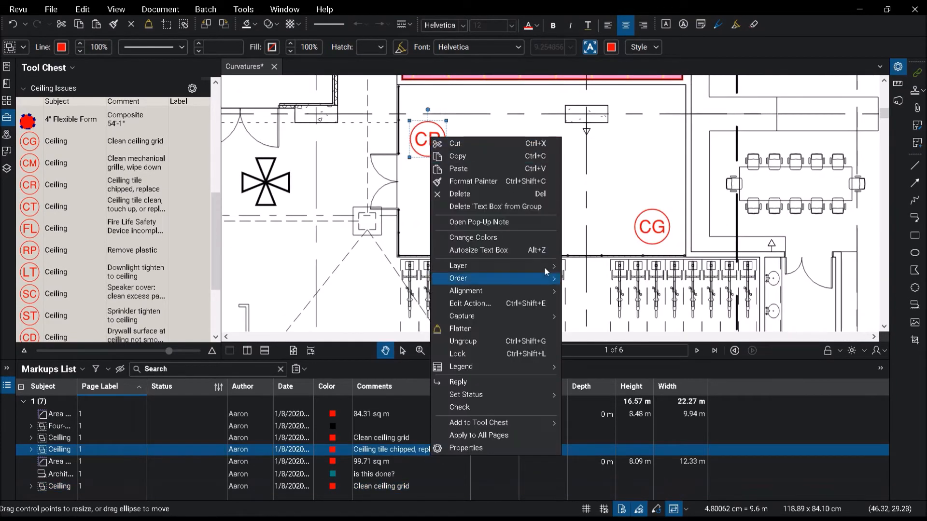
mouse_move(513, 319)
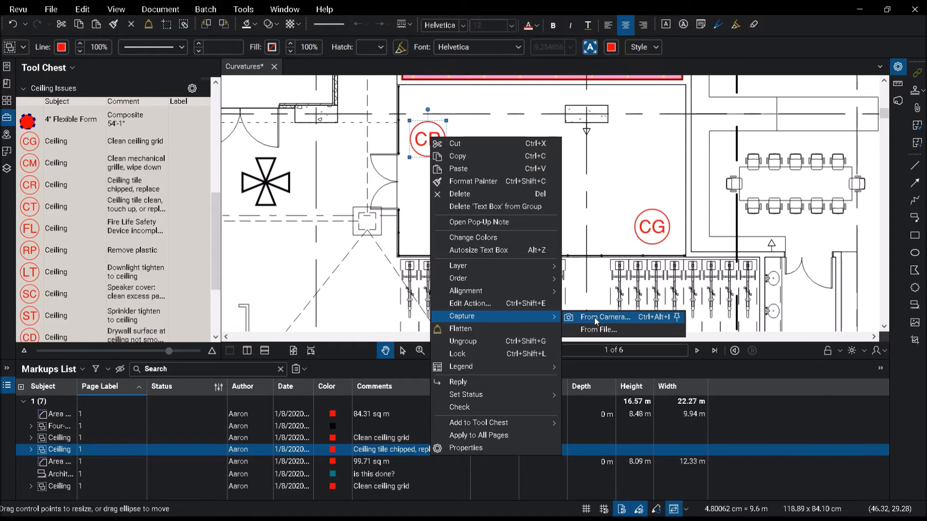
left_click(605, 330)
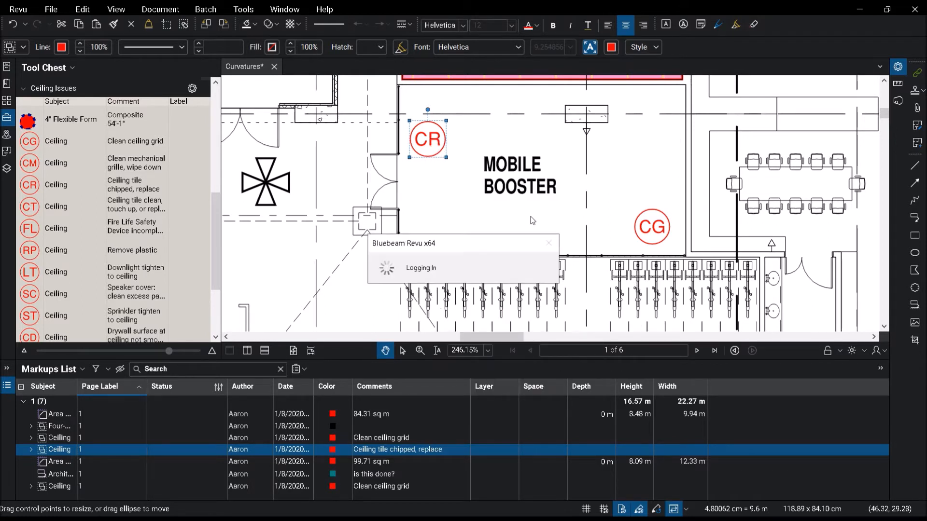
left_click(607, 77)
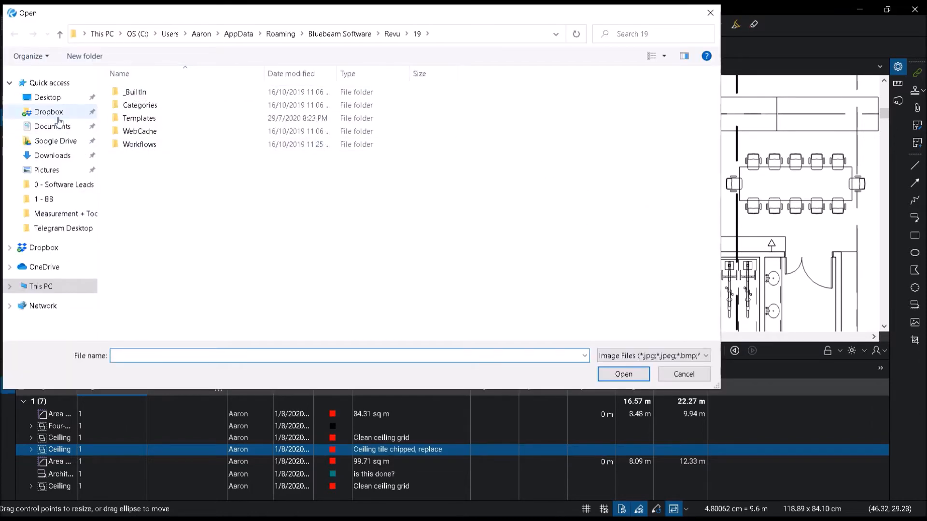
left_click(48, 97)
left_click(151, 146)
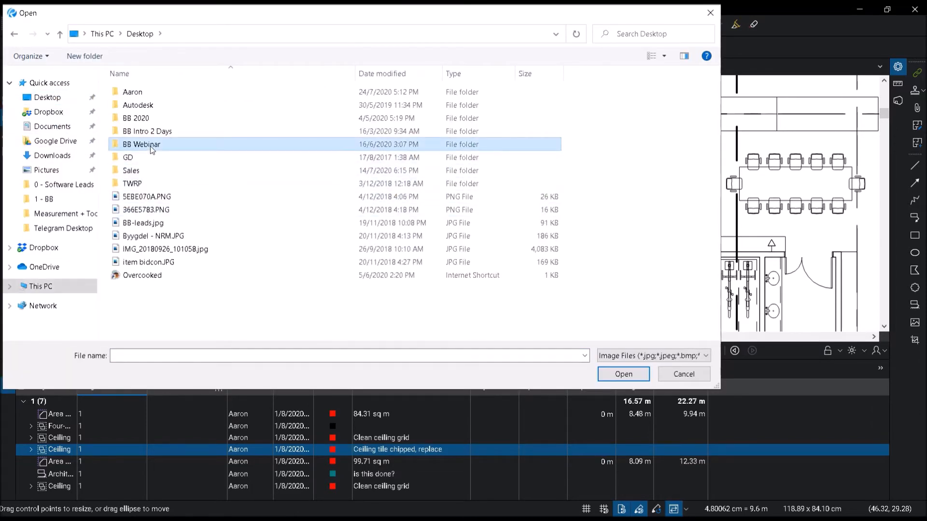
double_click(150, 146)
double_click(140, 186)
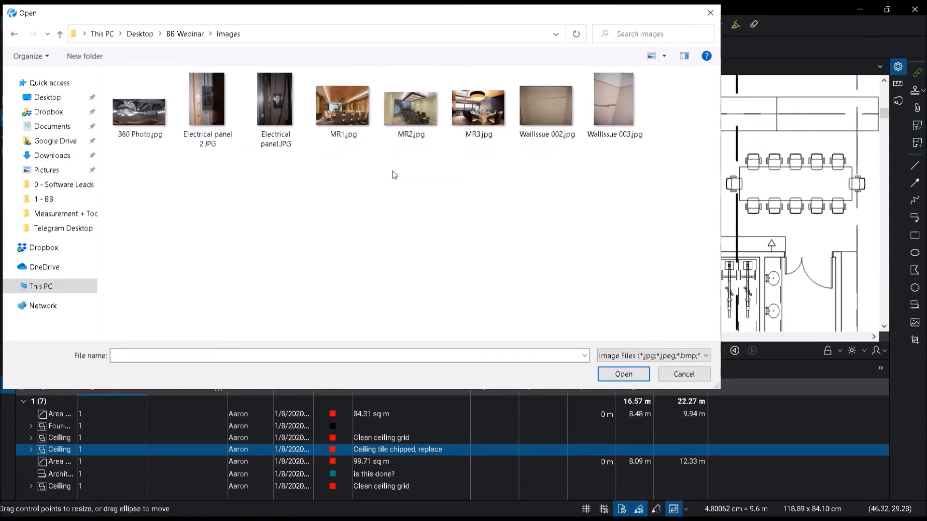
left_click_drag(616, 199, 108, 65)
left_click(622, 374)
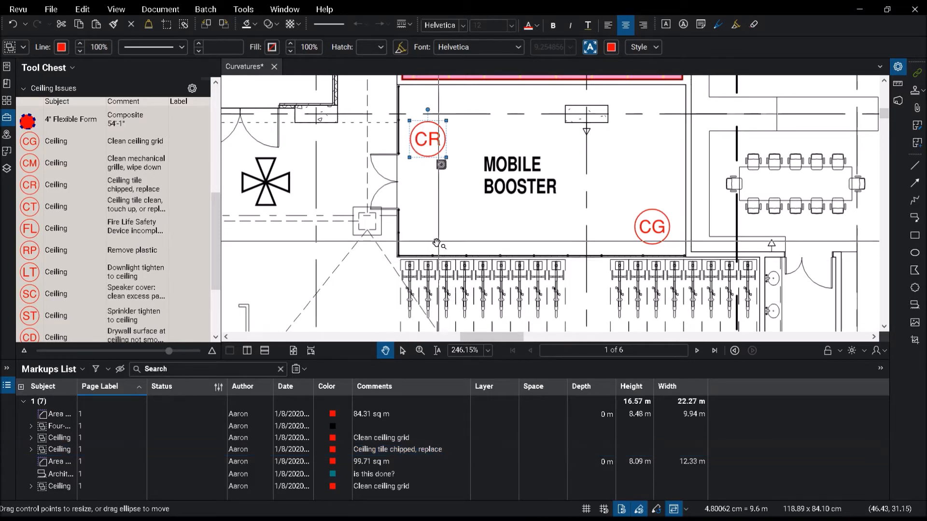
left_click(453, 228)
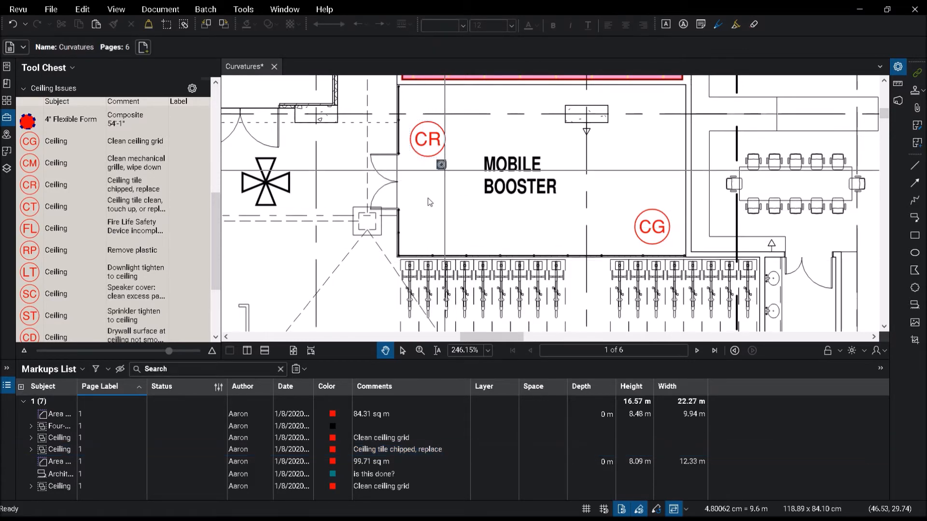
Step: Open the CR markup's attached photos and page through them in the viewer
left_click(442, 165)
left_click_drag(459, 172, 542, 171)
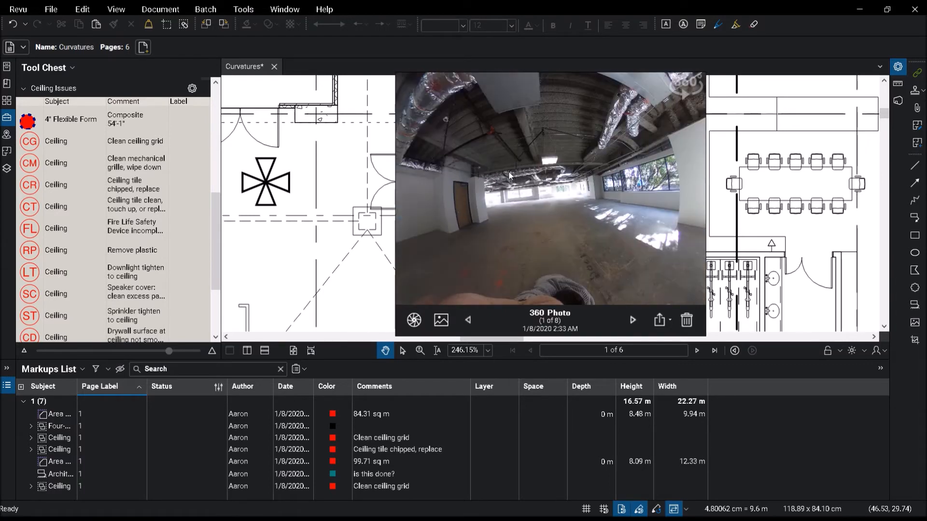
left_click(633, 320)
left_click(633, 320)
left_click(753, 208)
scroll(425, 216, "down", 6)
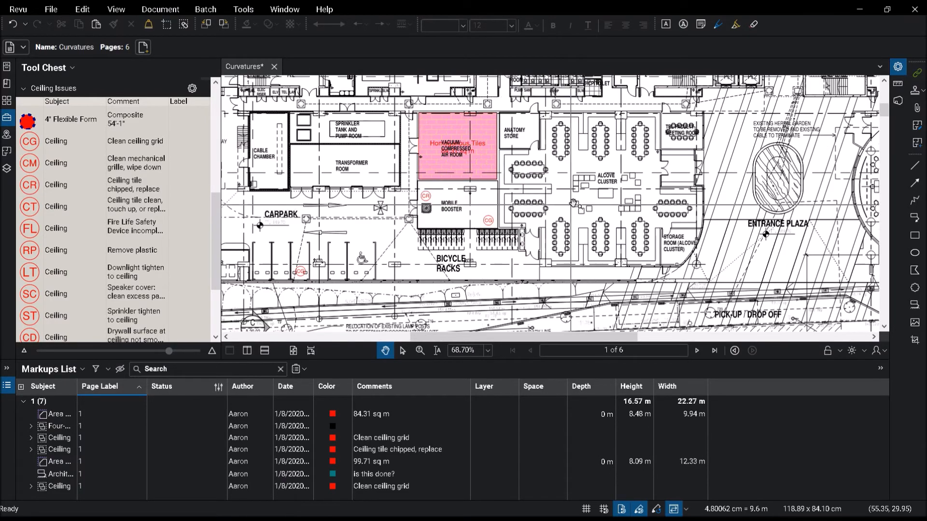
scroll(536, 209, "down", 2)
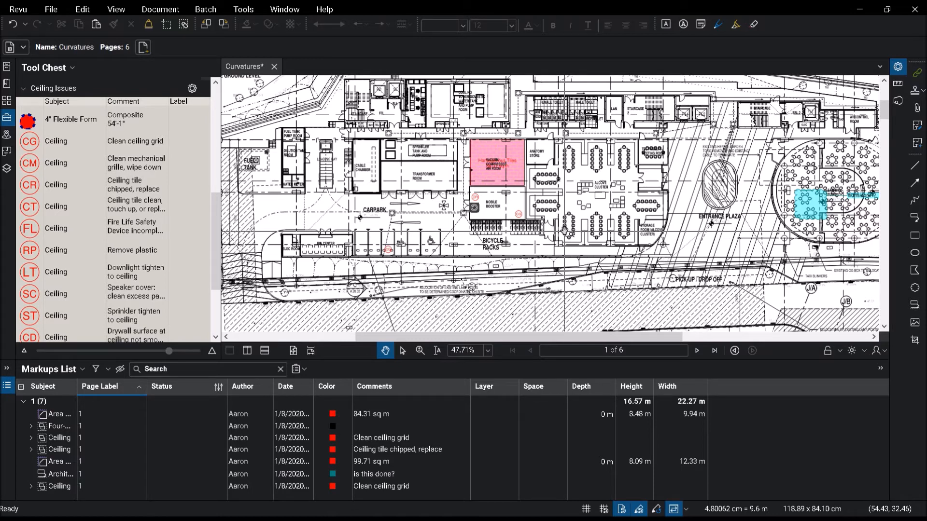
scroll(473, 209, "up", 6)
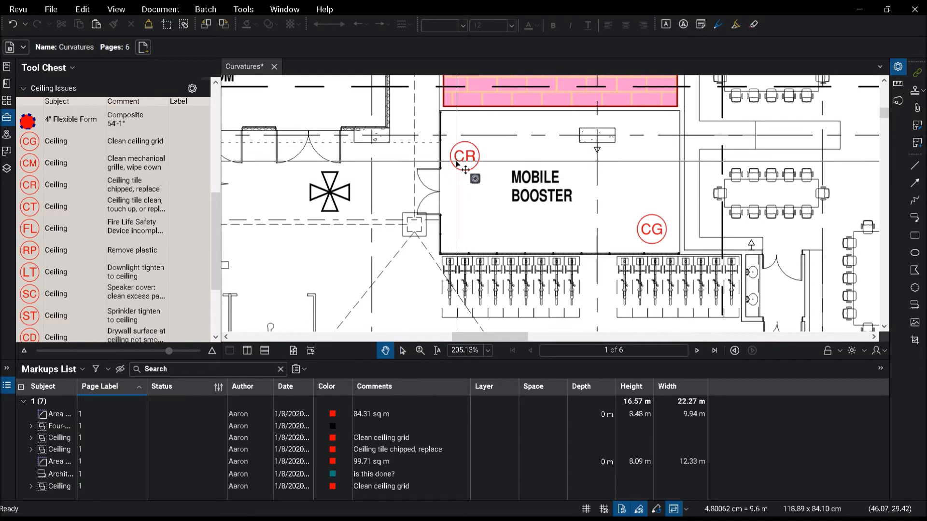
mouse_move(476, 161)
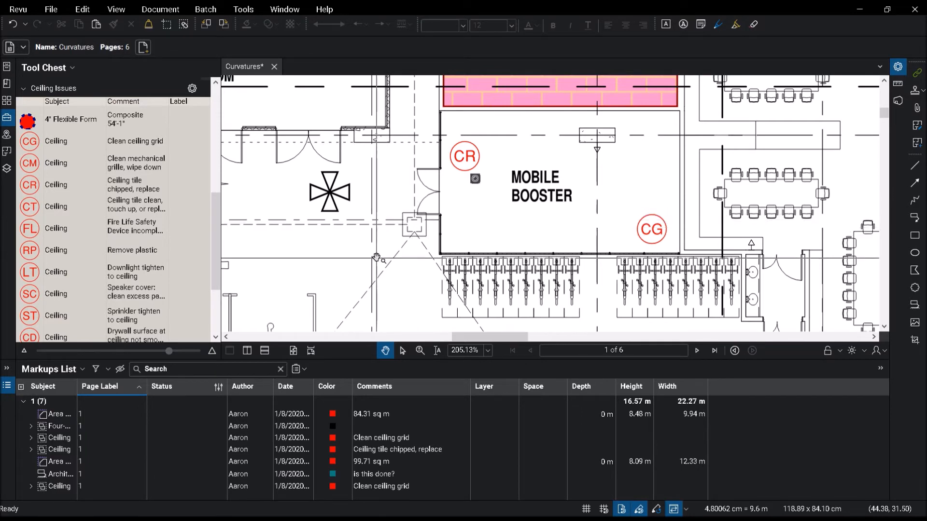
Step: Collapse the Ceiling Issues tool set and expand the Valves tool set
left_click(24, 89)
left_click(25, 216)
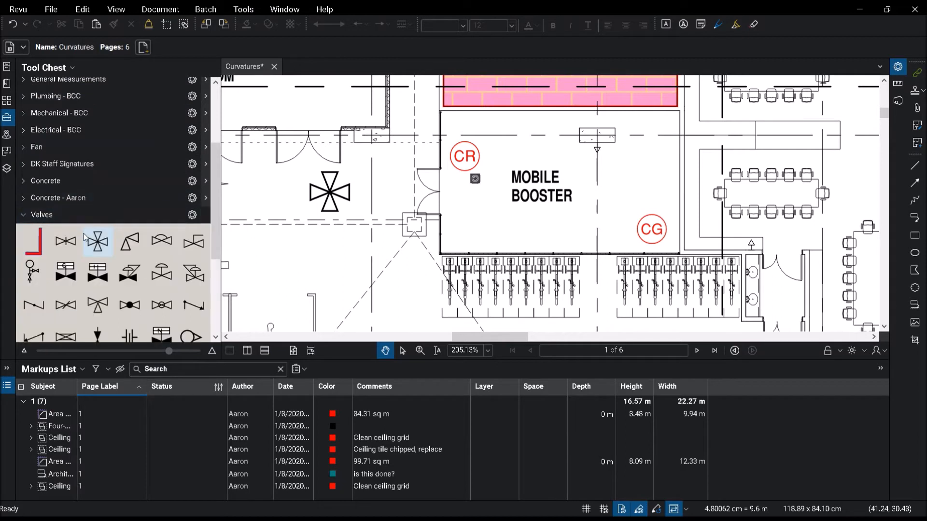
scroll(84, 236, "down", 2)
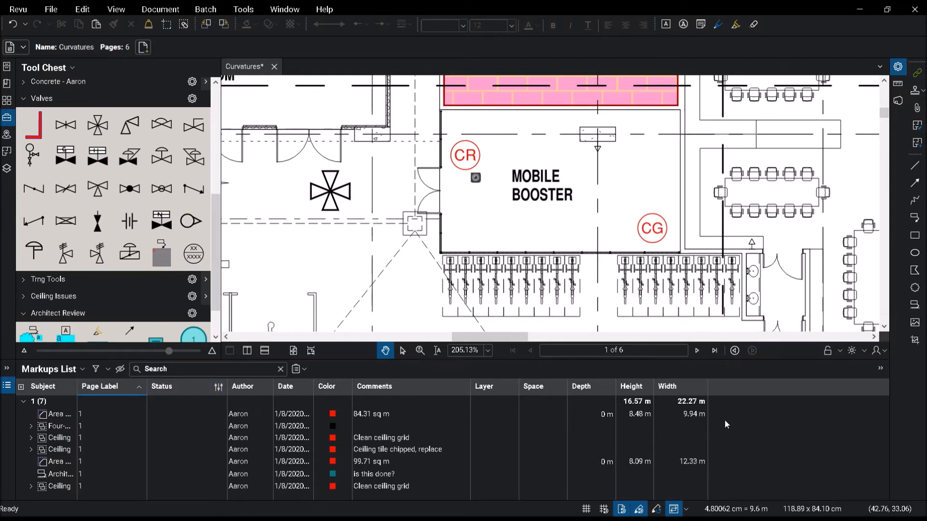
Step: Widen the Subject column of the Markups List
key("ctrl")
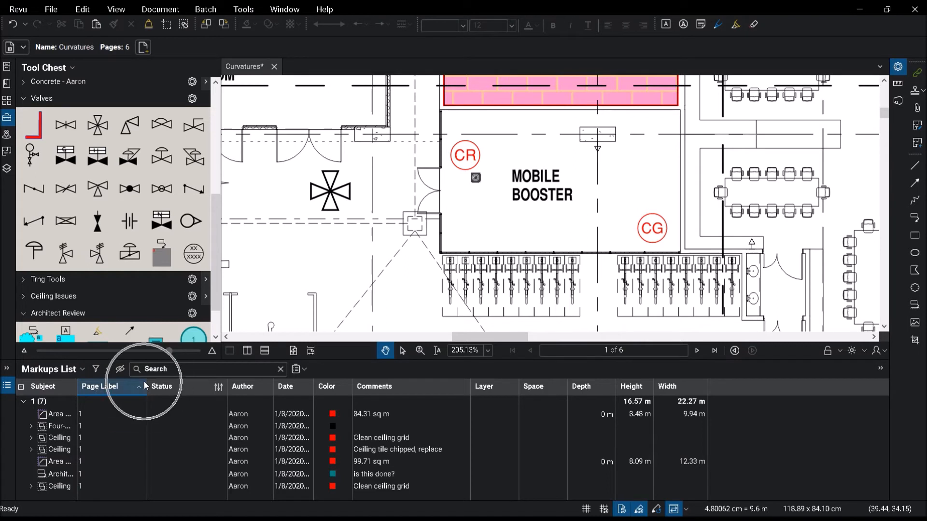
left_click_drag(78, 386, 115, 391)
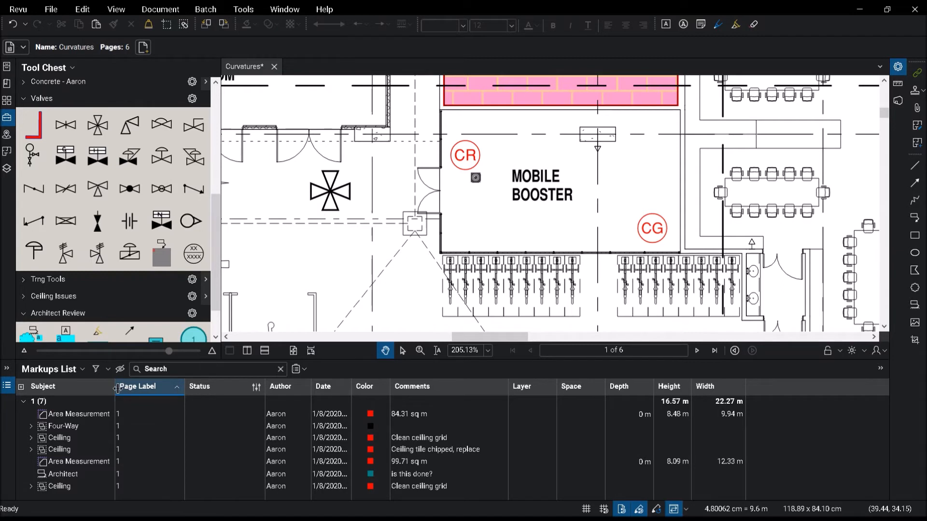
Step: Draw a small Pen markup west of the Mobile Booster and select it in the markups list
left_click(243, 9)
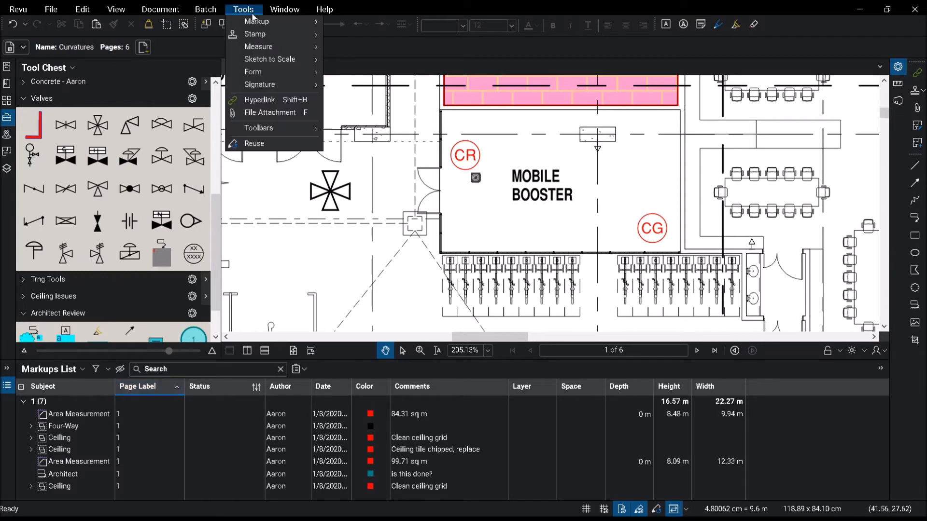
mouse_move(274, 28)
left_click(352, 90)
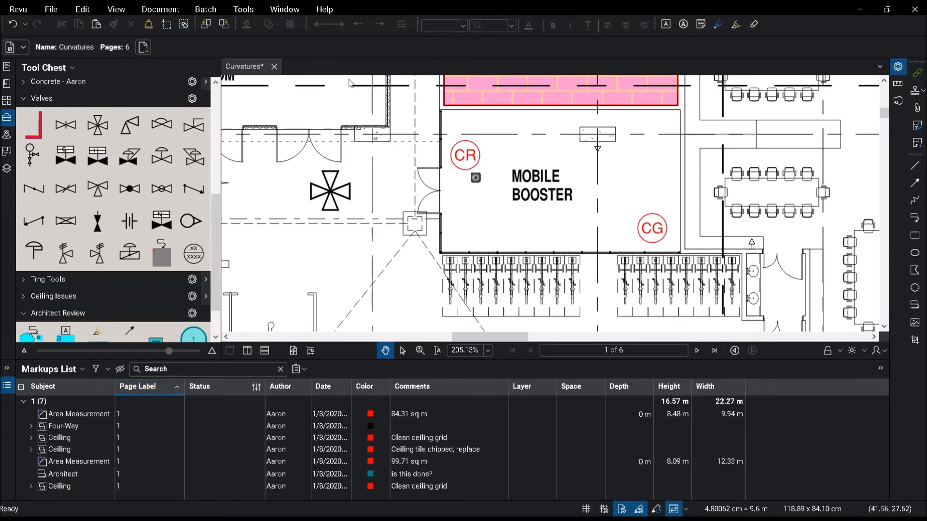
mouse_move(294, 199)
left_mouse_down()
mouse_move(294, 294)
mouse_move(294, 199)
left_mouse_up()
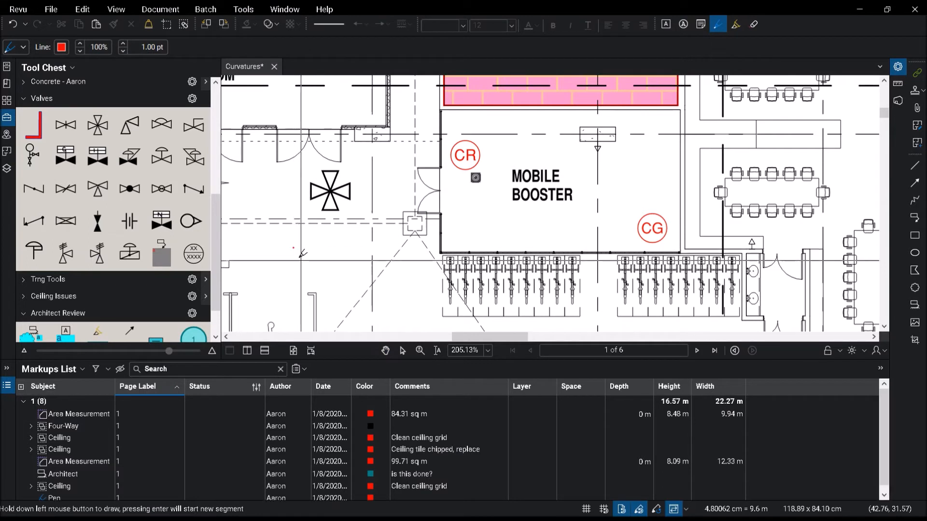
key("Escape")
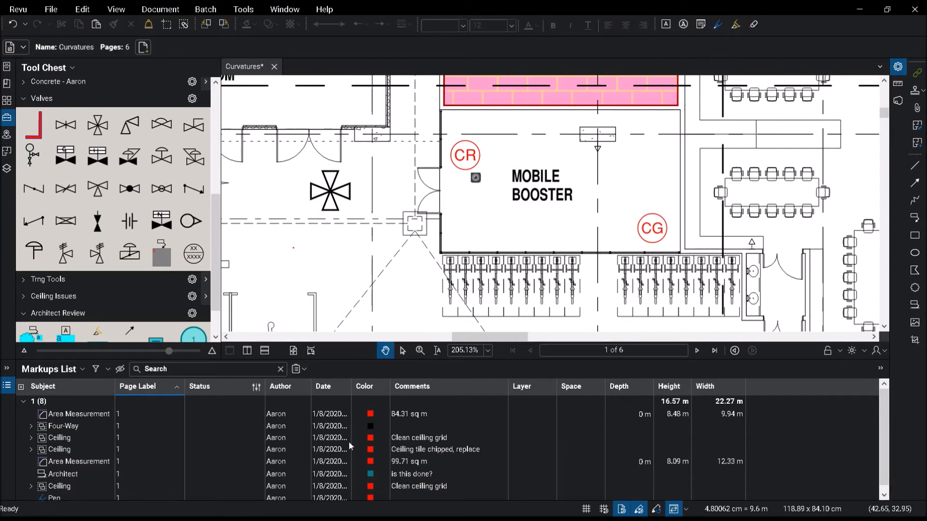
left_click(335, 499)
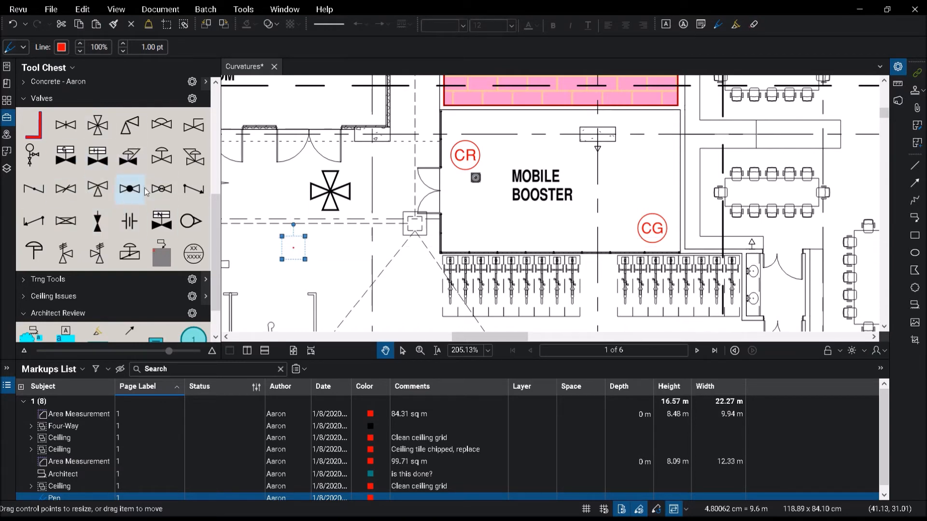
Step: Open the Manage Status dialog and browse the states of the Review and Migration models without changing them
left_click(255, 389)
left_click(285, 458)
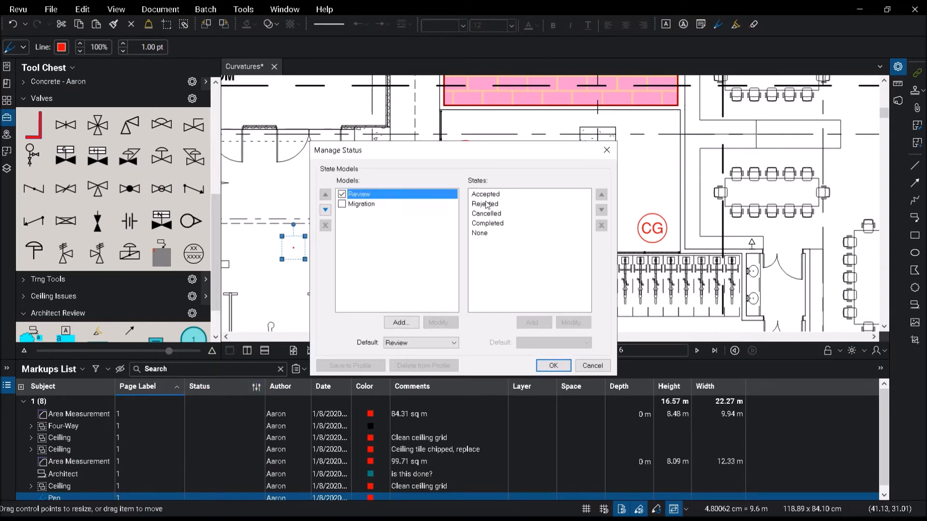
left_click(499, 195)
left_click(502, 214)
left_click(501, 223)
left_click(380, 204)
left_click(525, 204)
left_click(523, 195)
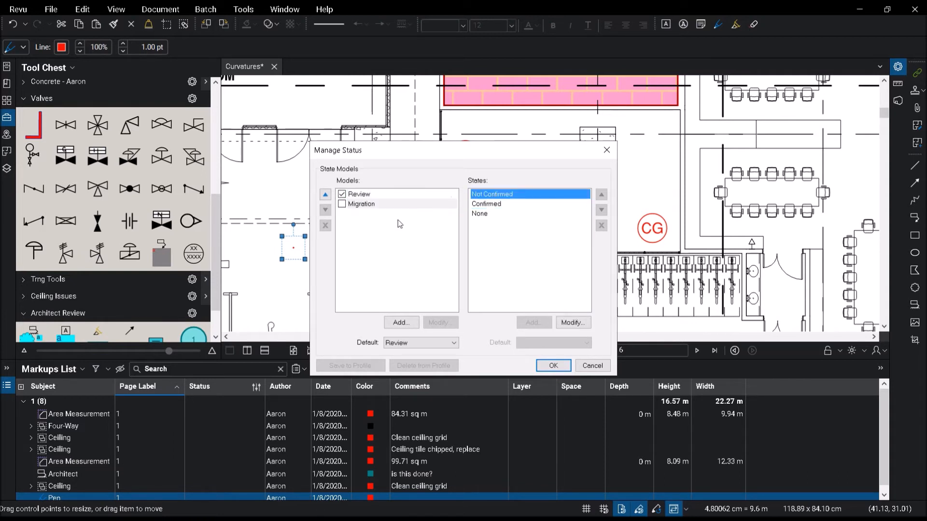
left_click(387, 195)
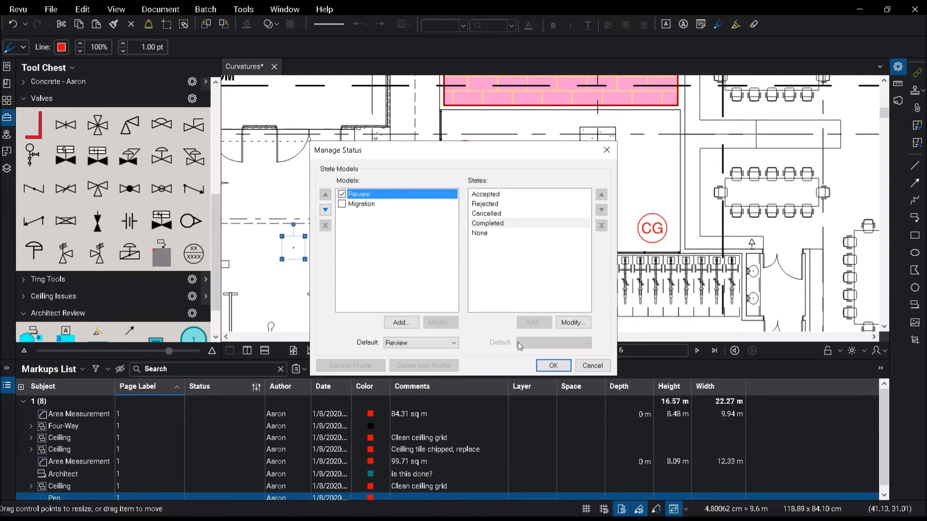
left_click(592, 366)
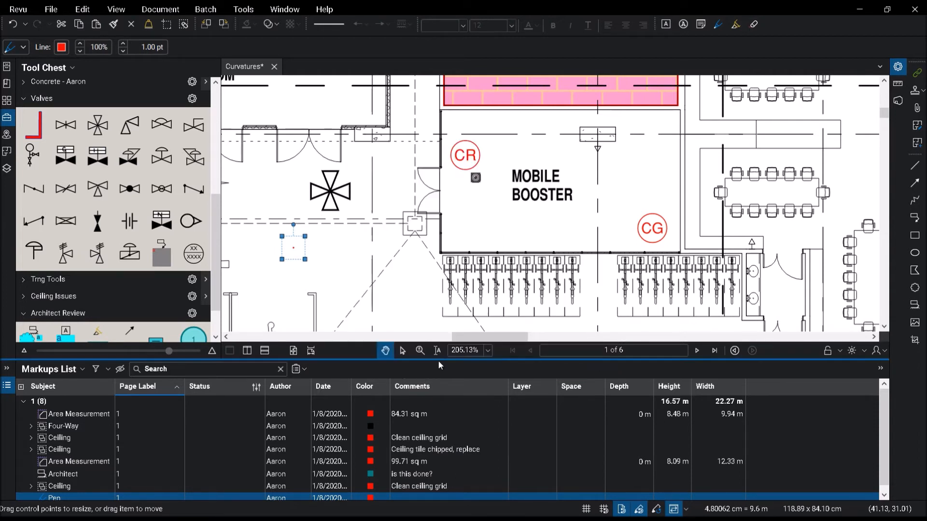
Step: Enlarge the Markups List, group its markups by Subject and widen the Date column
left_click_drag(445, 357, 445, 277)
left_click(285, 307)
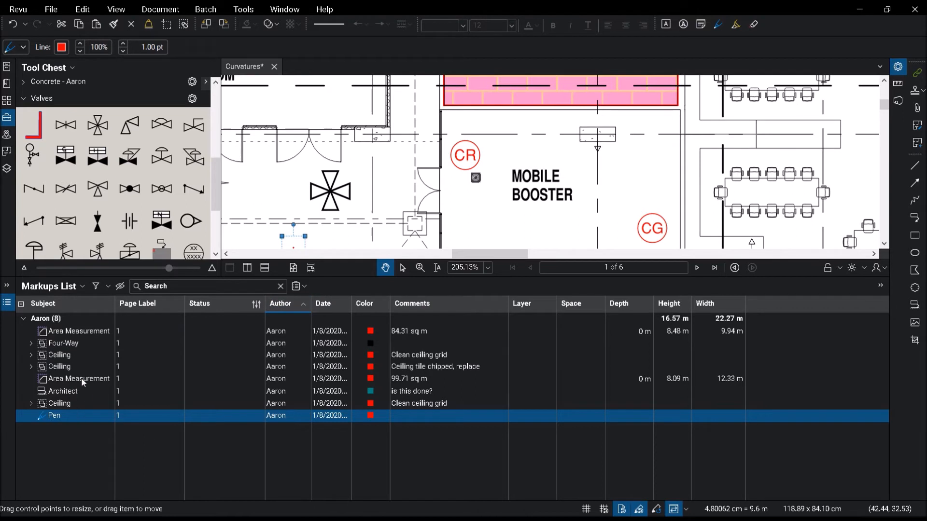
left_click(67, 303)
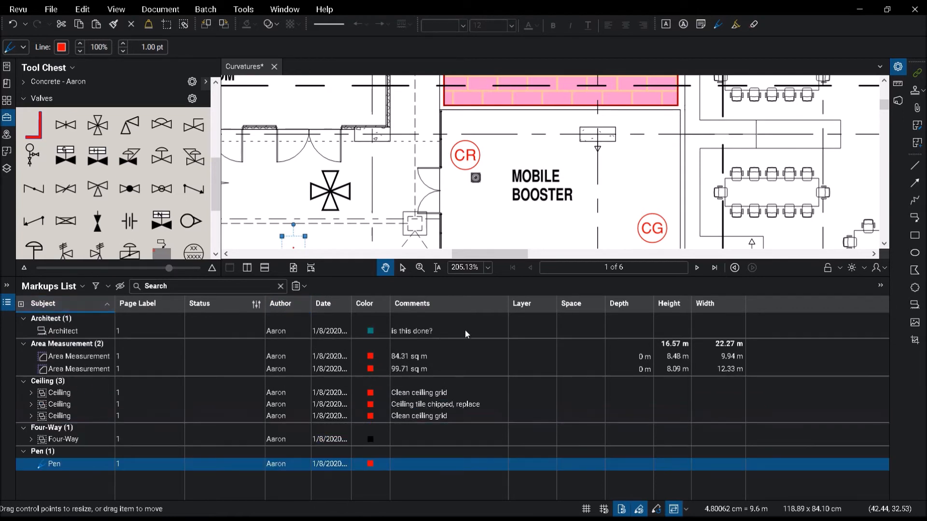
left_click_drag(352, 303, 410, 307)
Step: Jump to the Architect and Area Measurement markups by selecting them in the list
left_click(355, 332)
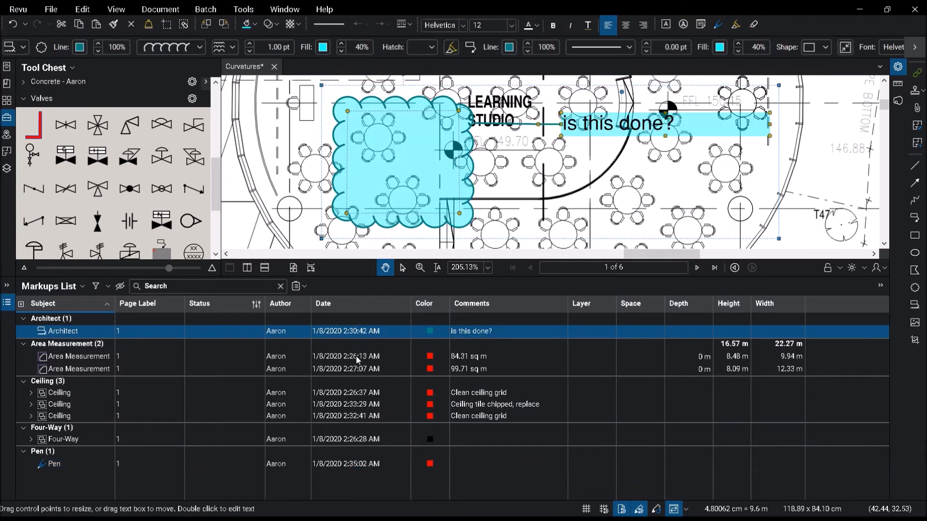
left_click(358, 369)
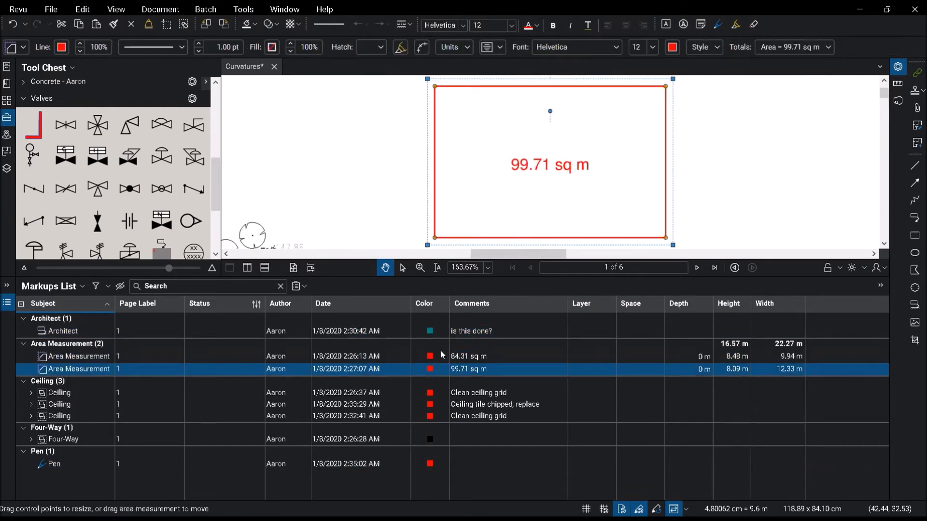
left_click(477, 331)
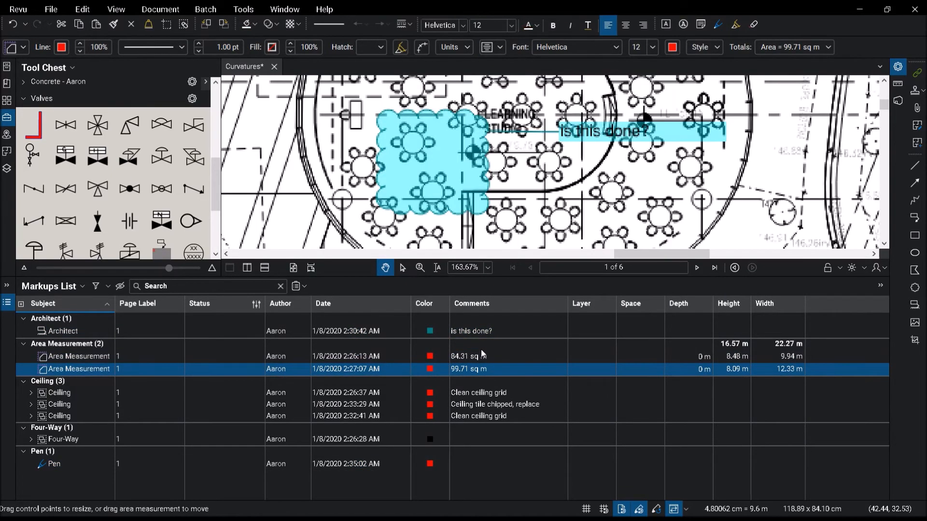
left_click(481, 353)
Step: Create a new legend from the Architect markup and place it at the upper right of the site plan
right_click(478, 332)
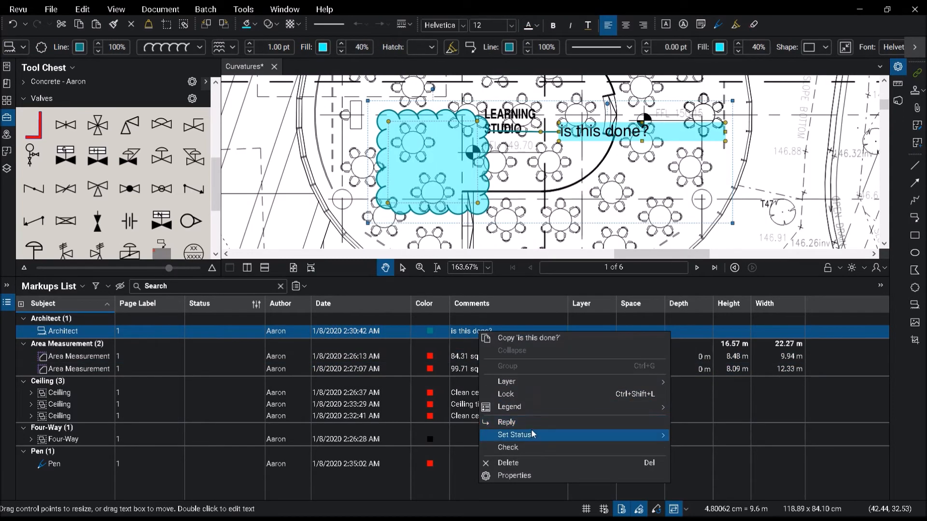
mouse_move(533, 435)
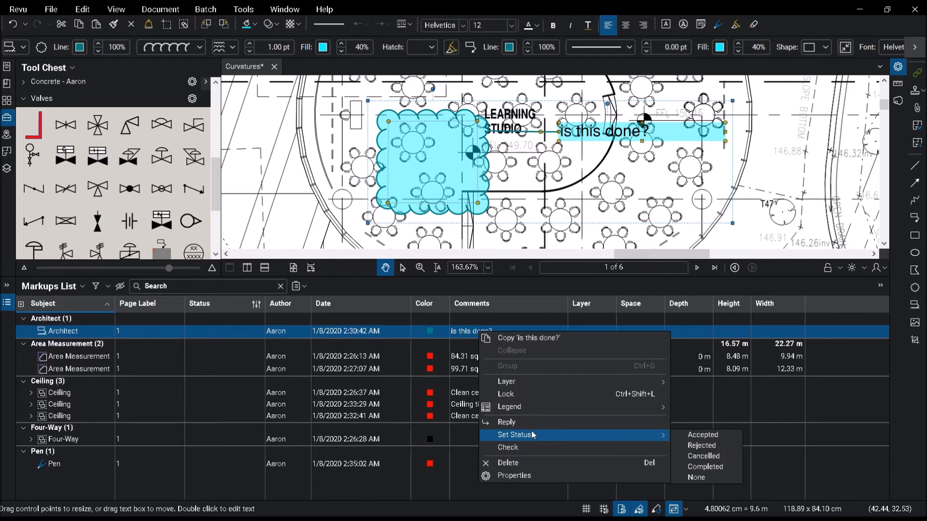
left_click(532, 407)
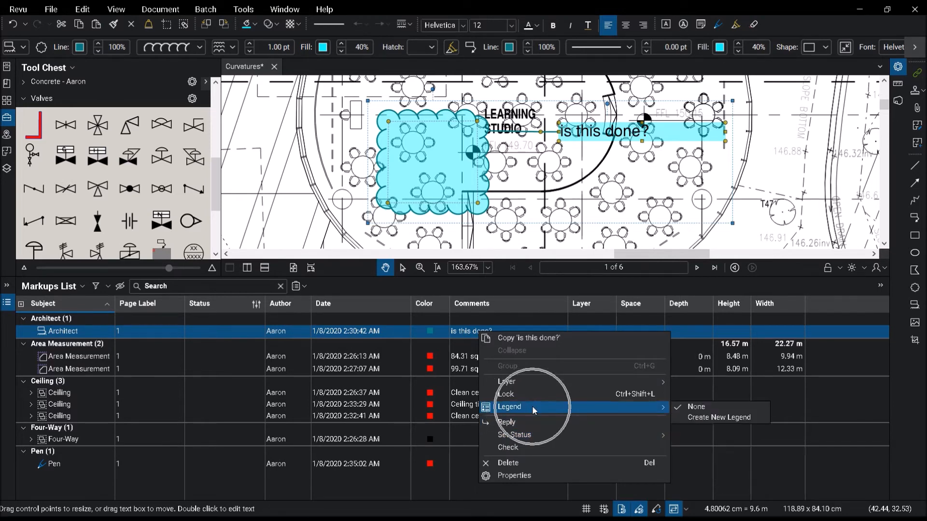
left_click(707, 418)
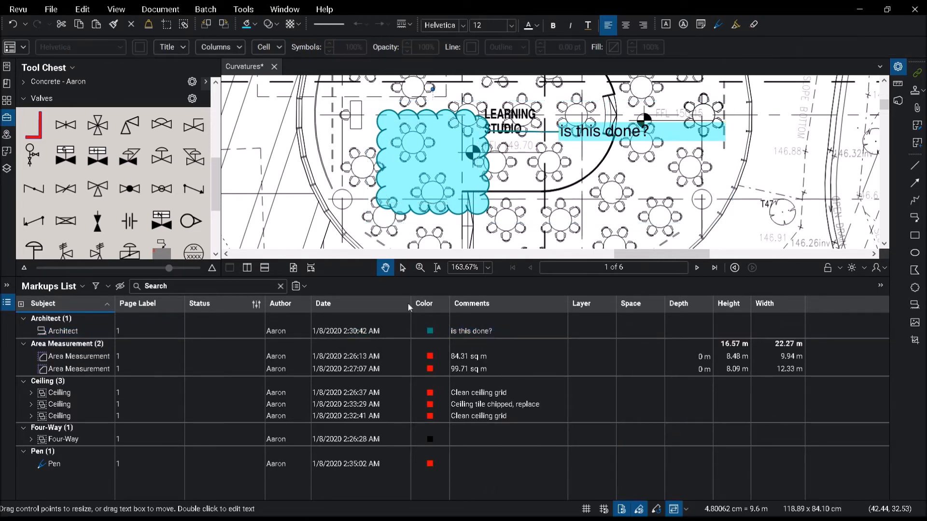
scroll(429, 248, "down", 5)
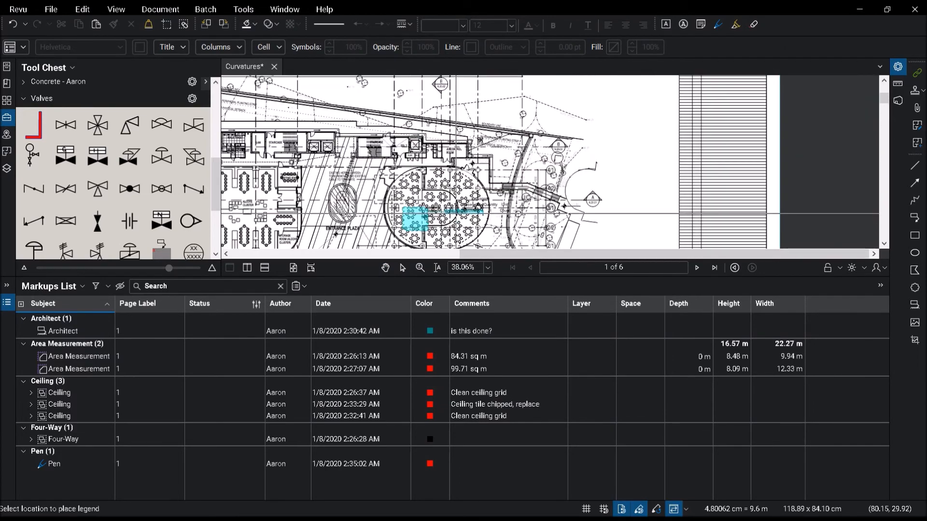
left_click(599, 122)
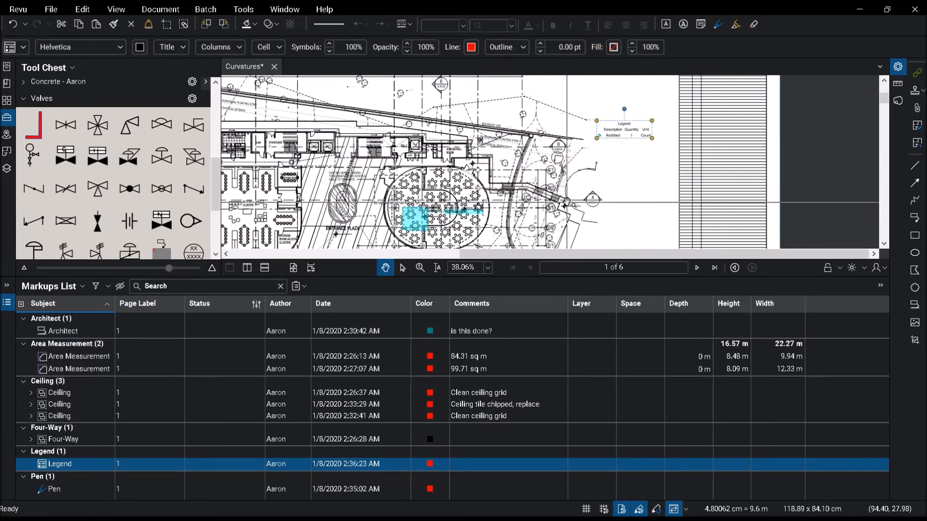
key("Escape")
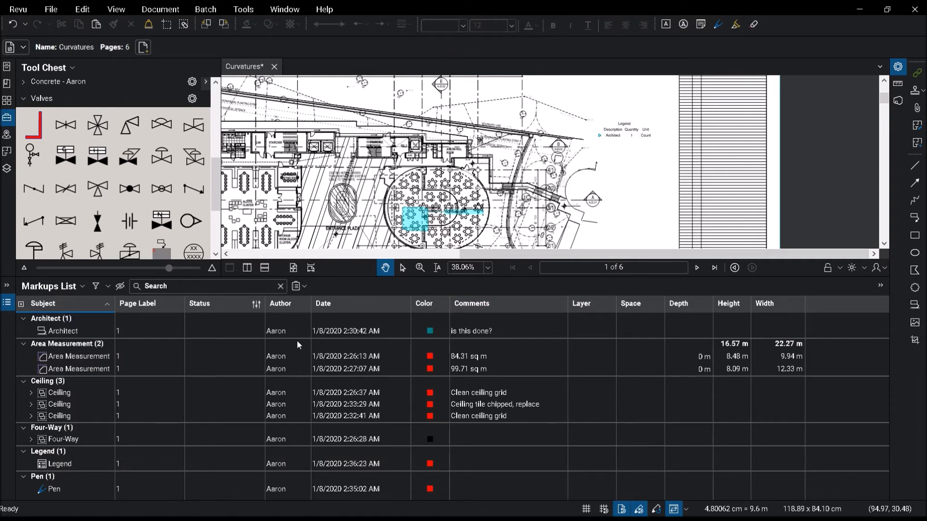
Step: Generate a PDF markup summary titled Curvatures.pdf Markup Summary, appended and hyperlinked to the current PDF
left_click(296, 288)
left_click(337, 327)
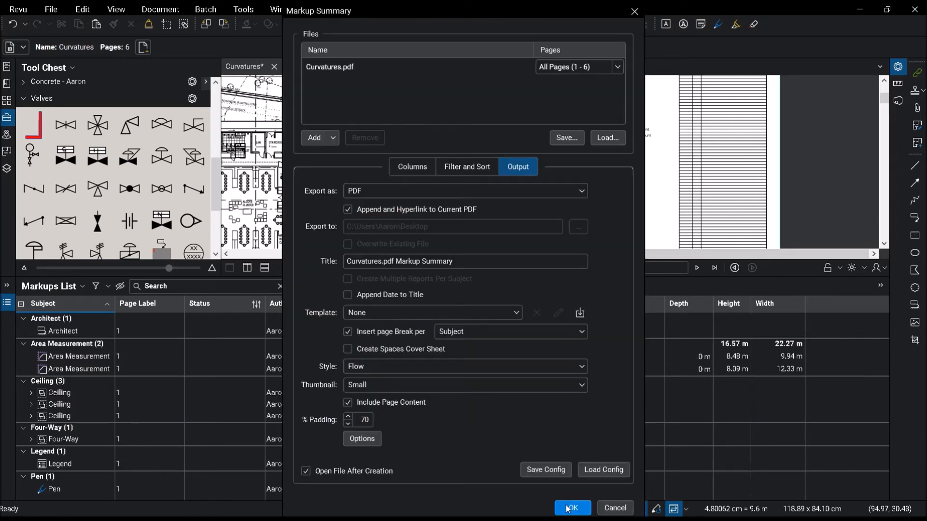
left_click(567, 507)
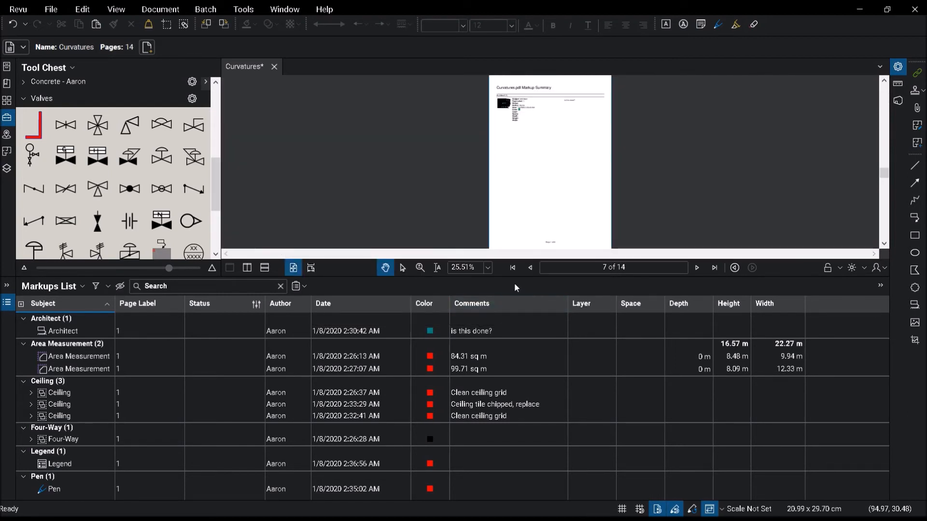
Step: Examine the appended markup summary pages and follow a markup snapshot link back to the plan
left_click_drag(514, 277, 514, 403)
scroll(469, 233, "up", 7)
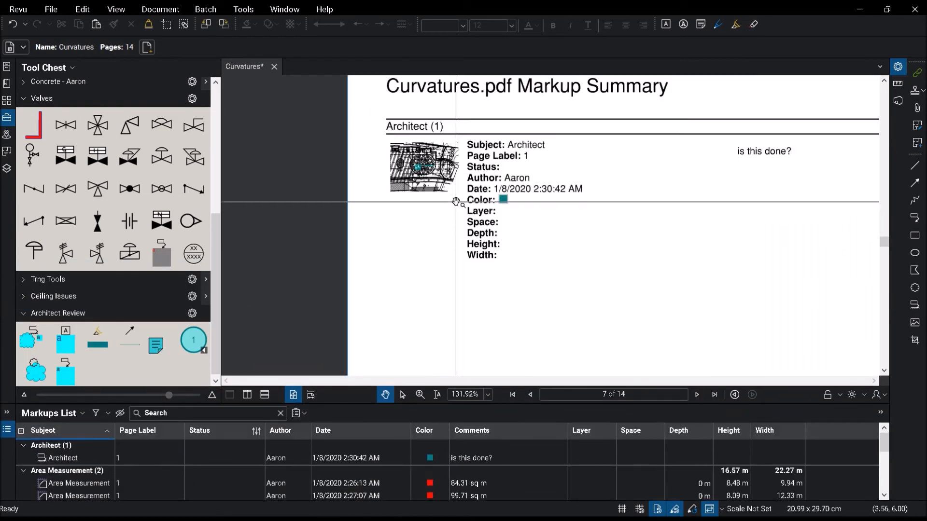
scroll(449, 265, "down", 3)
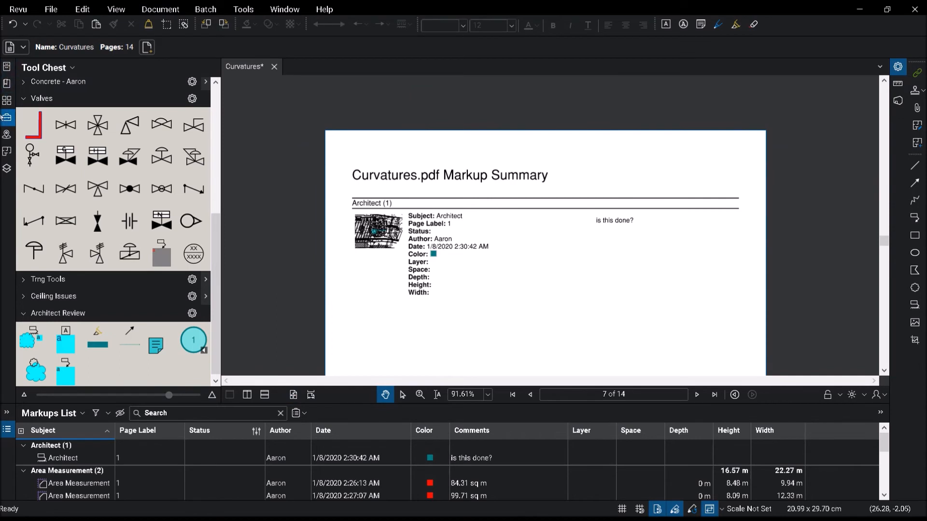
left_click(7, 101)
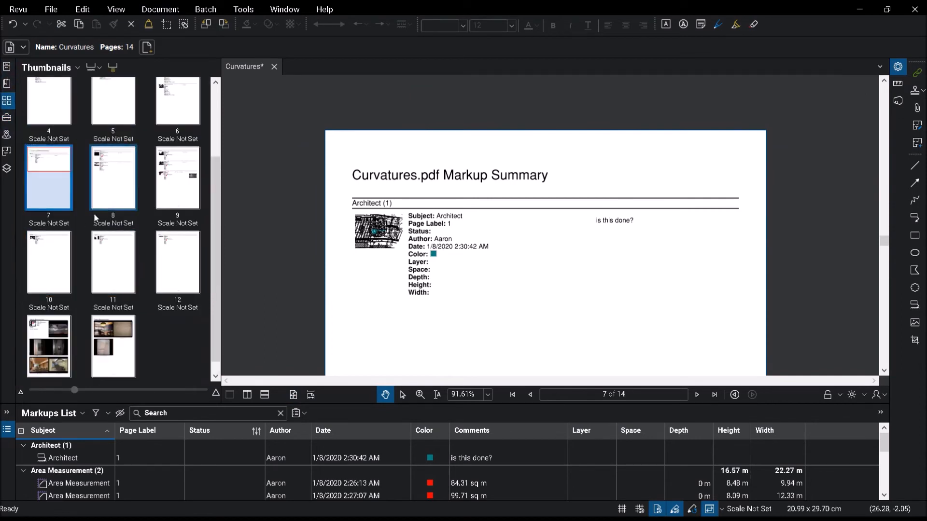
left_click(126, 186)
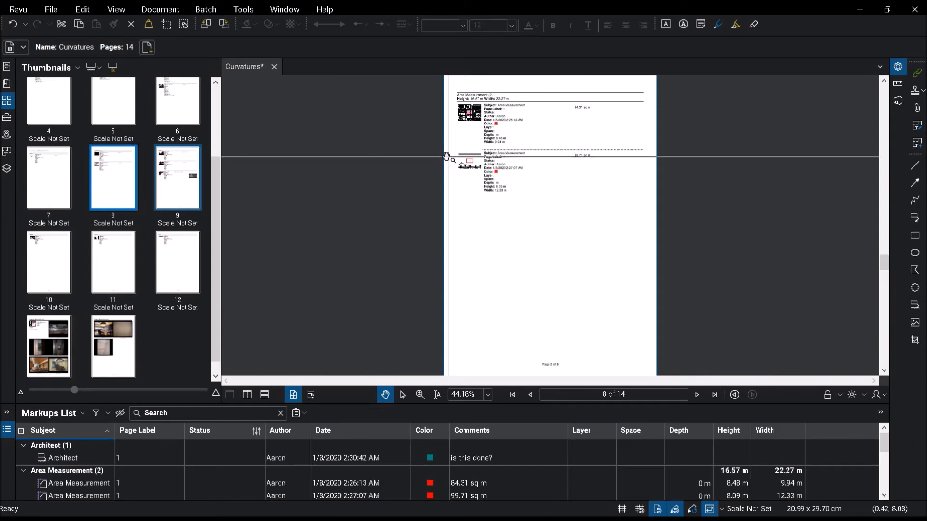
scroll(407, 222, "down", 1)
scroll(430, 209, "up", 5)
scroll(433, 210, "up", 1)
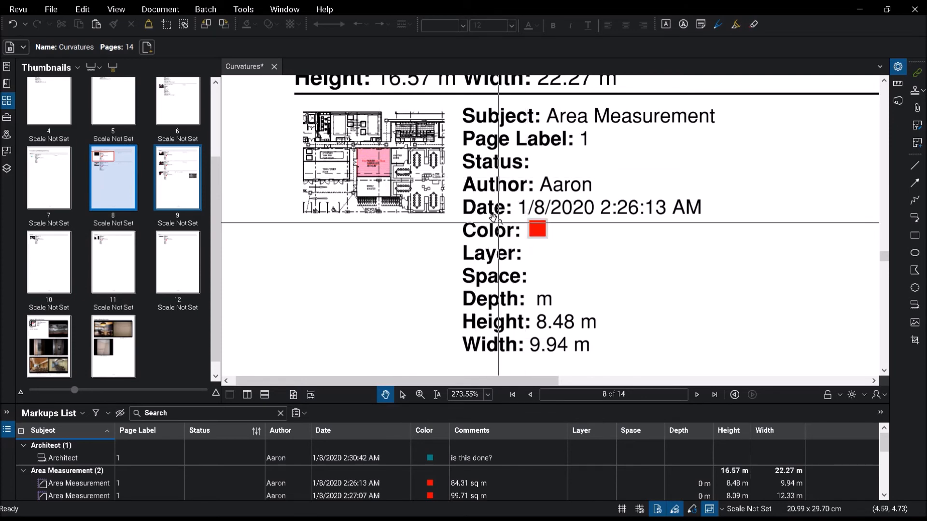
left_click(386, 171)
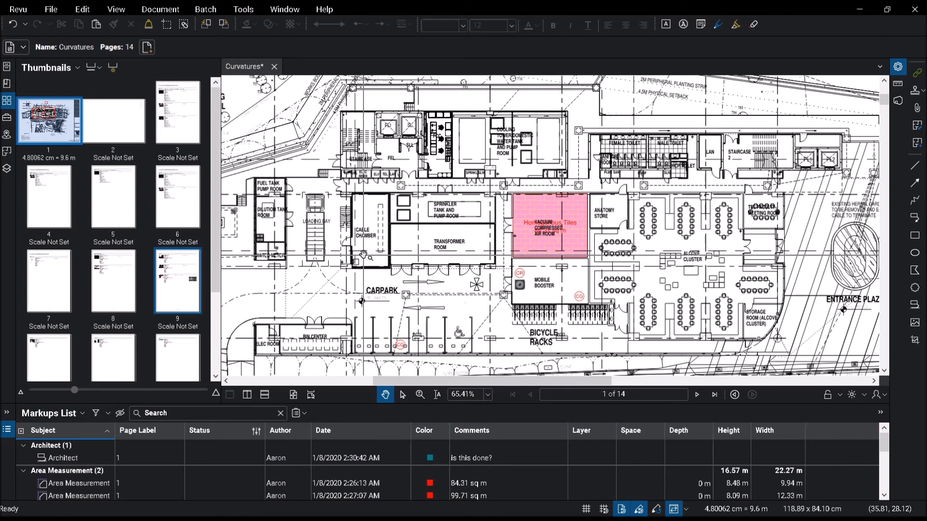
Step: Open the Capture Media Summary page and examine the CR markup's photos
left_click_drag(377, 408, 288, 355)
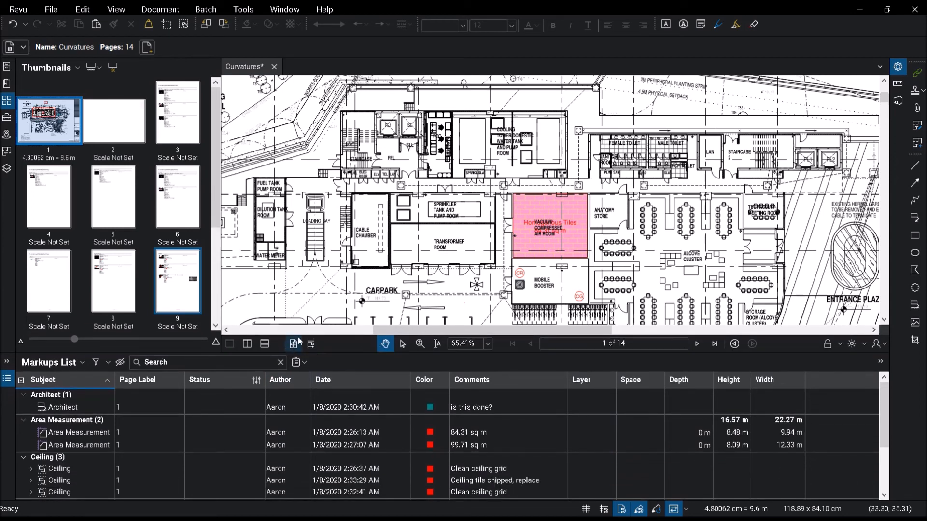
scroll(137, 281, "down", 4)
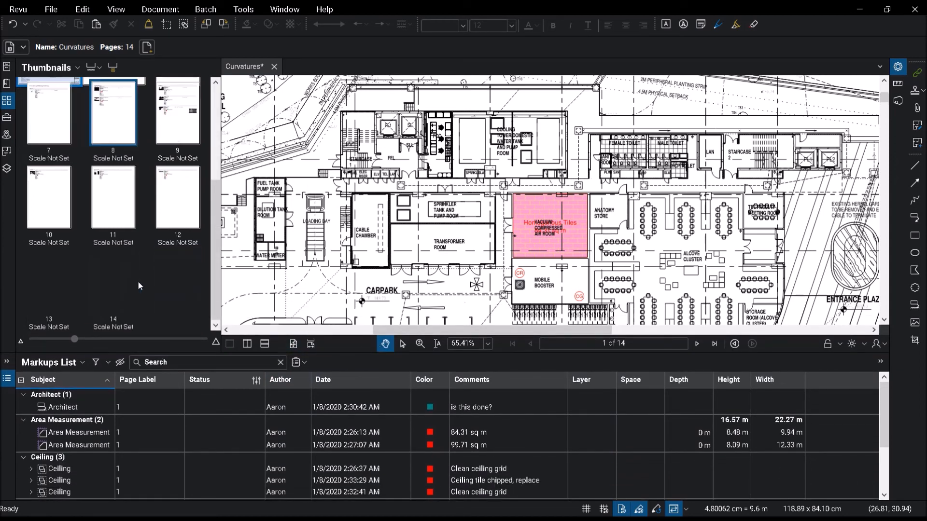
left_click(49, 281)
left_click_drag(430, 195, 386, 193)
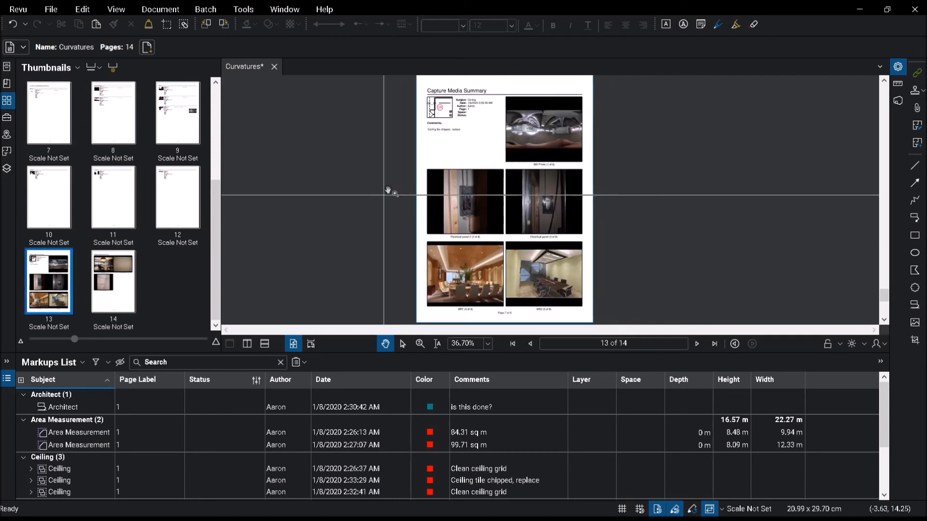
left_click_drag(472, 353, 462, 391)
scroll(509, 169, "up", 5)
left_click_drag(510, 154, 480, 191)
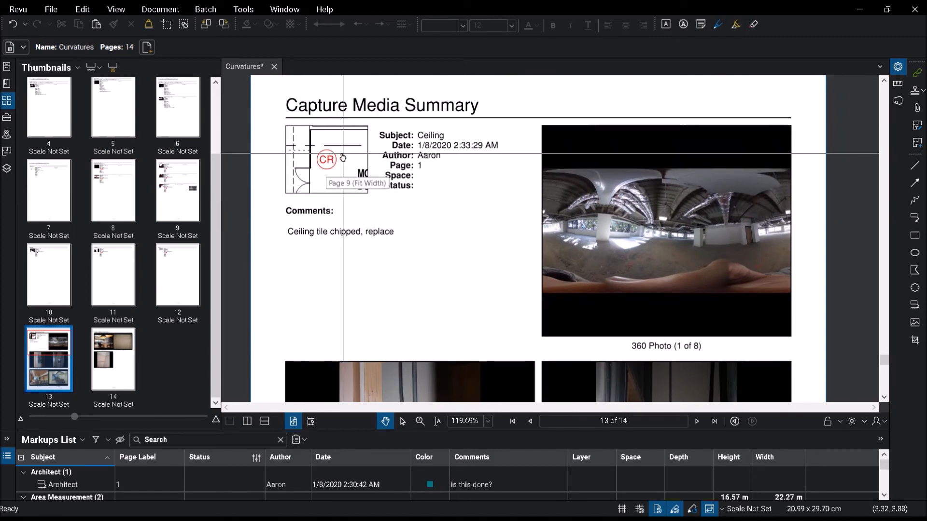
Step: Scroll through the Capture Media Summary page to view the remaining attached photos of the CR markup
left_click(312, 239)
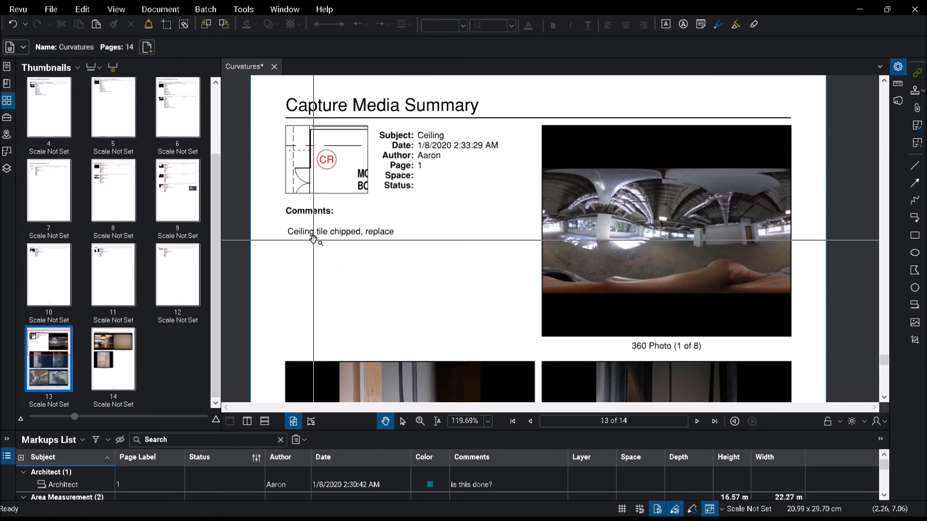
scroll(396, 262, "down", 3)
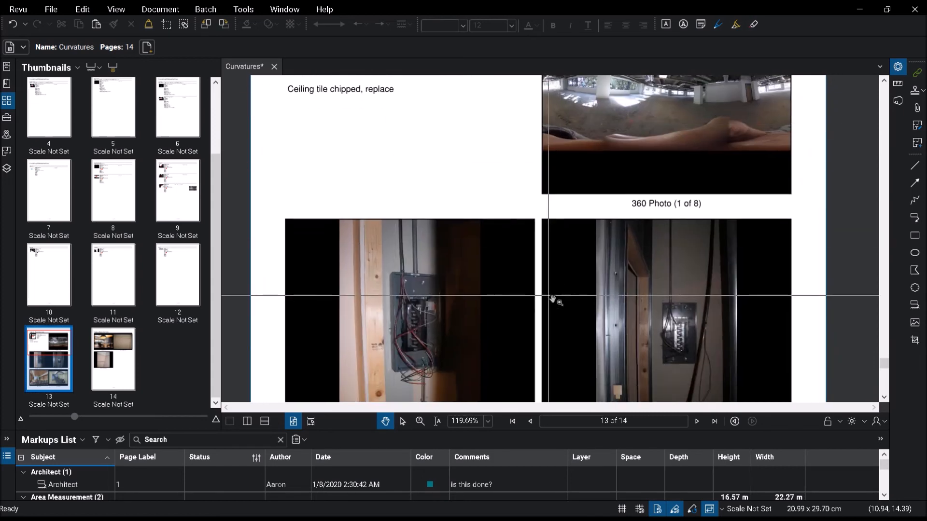
left_click_drag(560, 289, 554, 228)
scroll(518, 175, "down", 2)
scroll(518, 207, "down", 1)
scroll(518, 207, "down", 8)
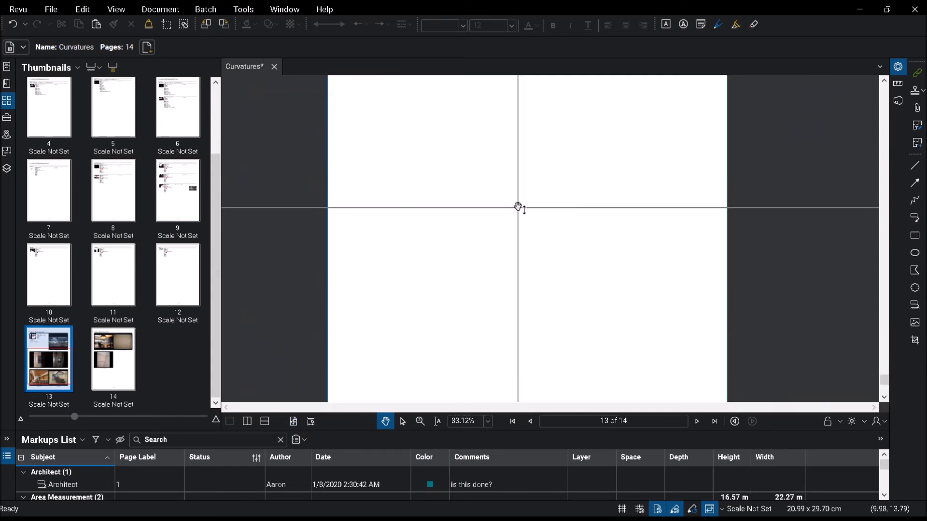
scroll(517, 211, "up", 7)
scroll(517, 211, "up", 5)
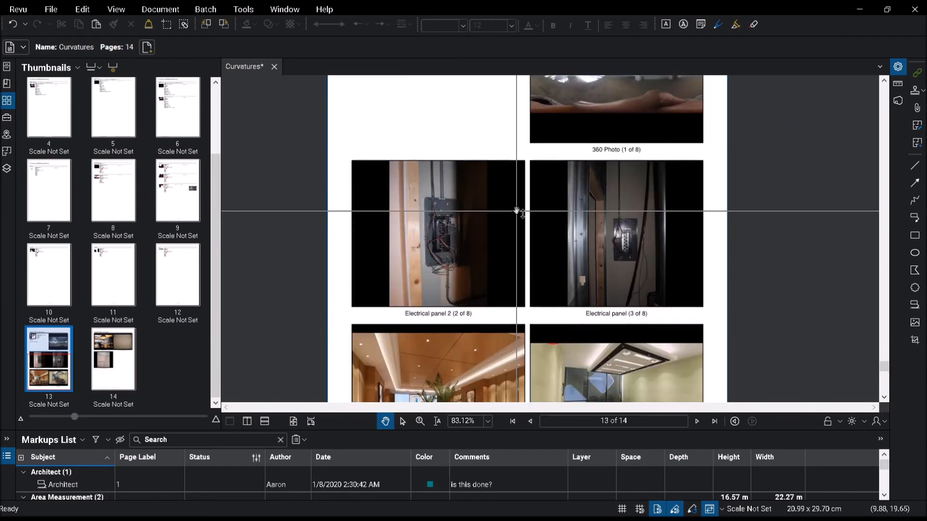
scroll(441, 238, "right", 1)
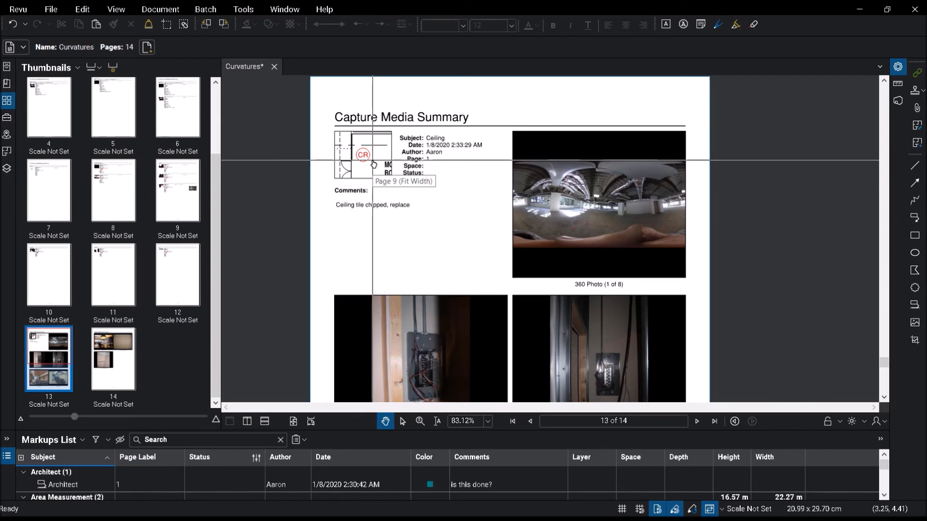
scroll(492, 232, "down", 2)
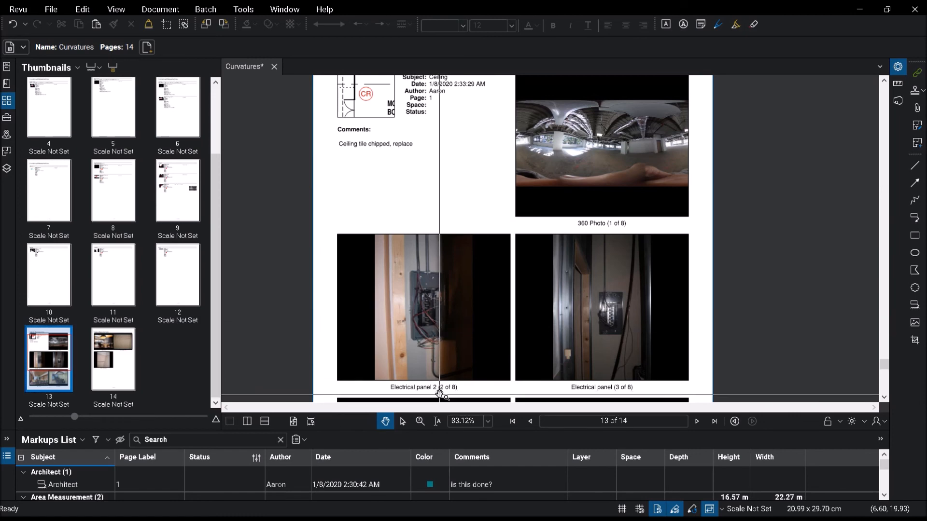
Step: Enlarge the Markups List panel to show more markup rows and open the Bluebeam Studio panel
left_click_drag(441, 437, 442, 352)
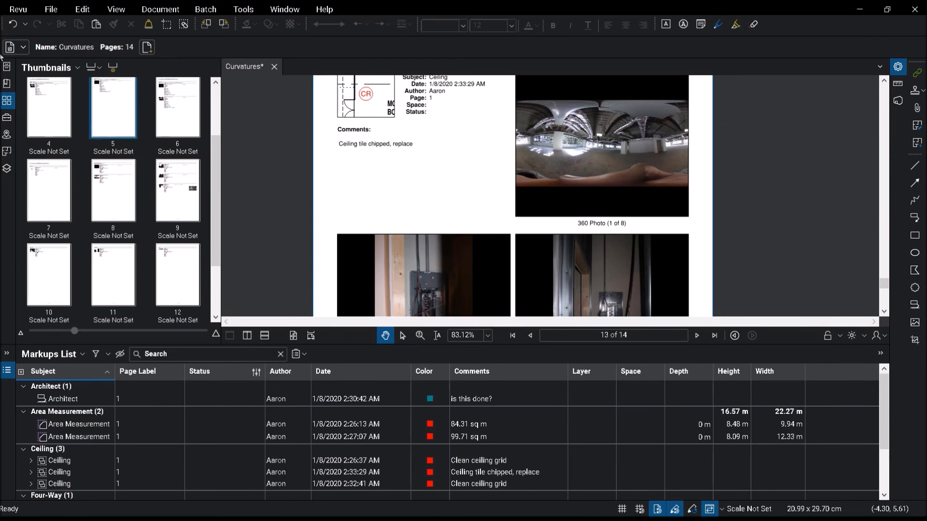
left_click(136, 118)
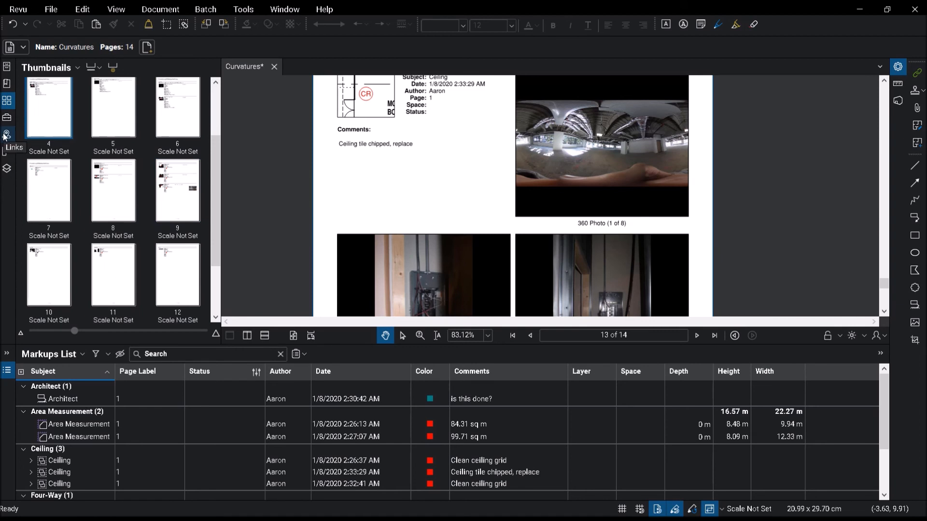
left_click(898, 101)
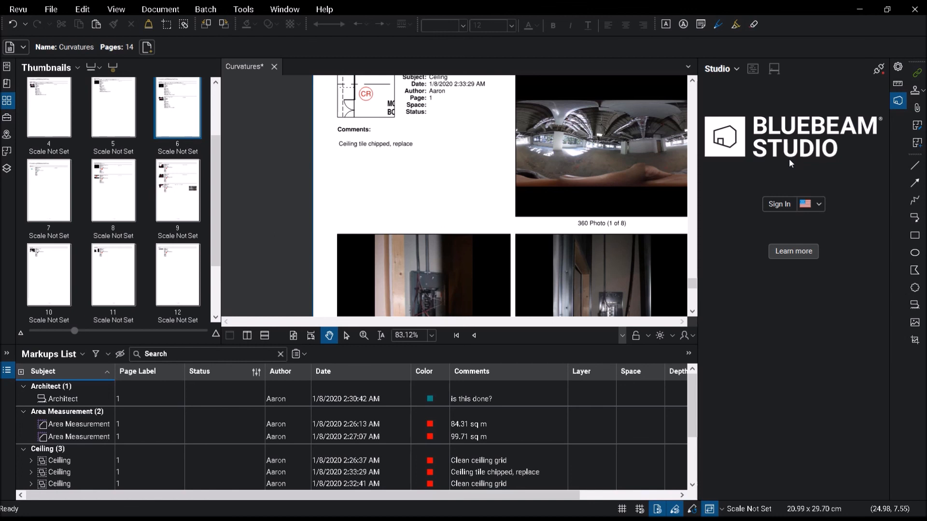
mouse_move(785, 518)
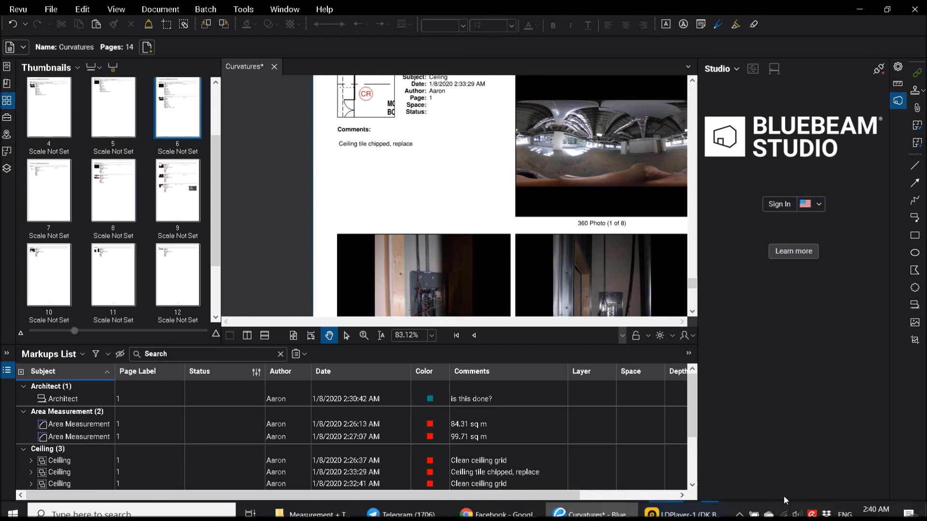
left_click(739, 514)
left_click(727, 492)
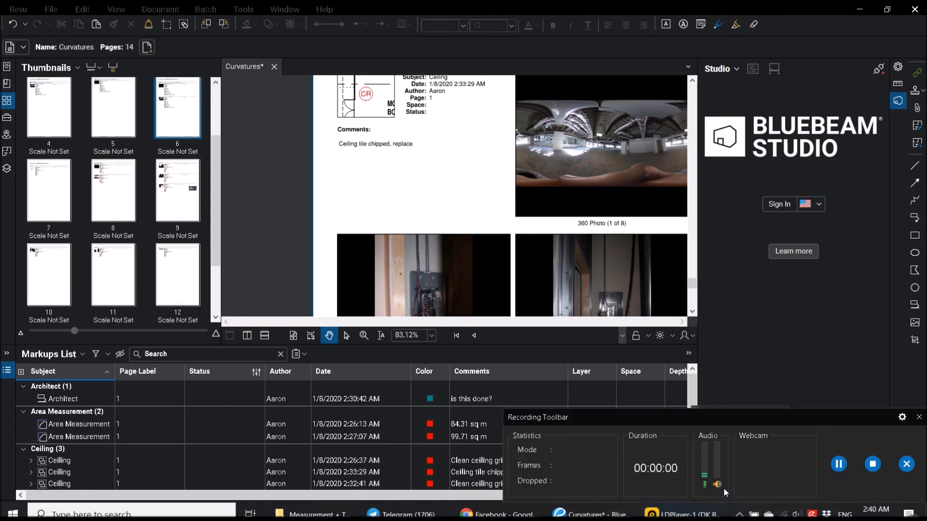
left_click(872, 465)
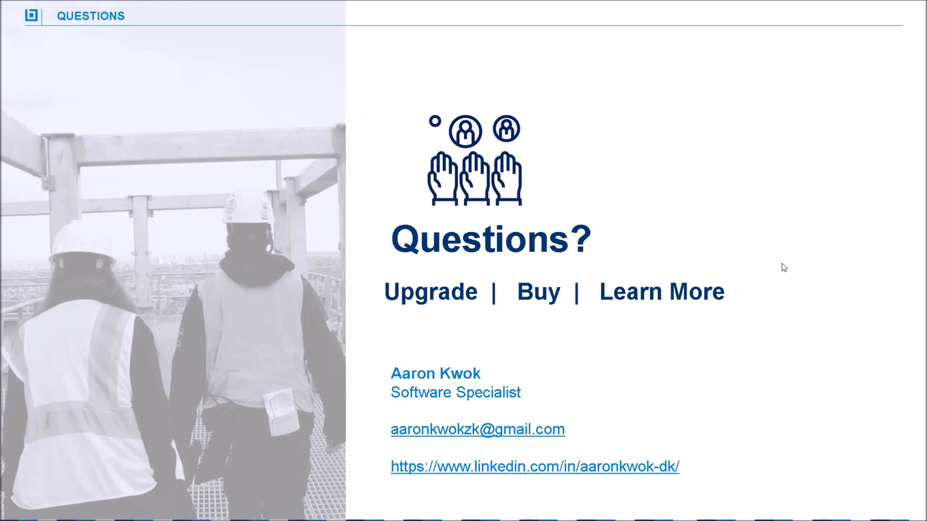